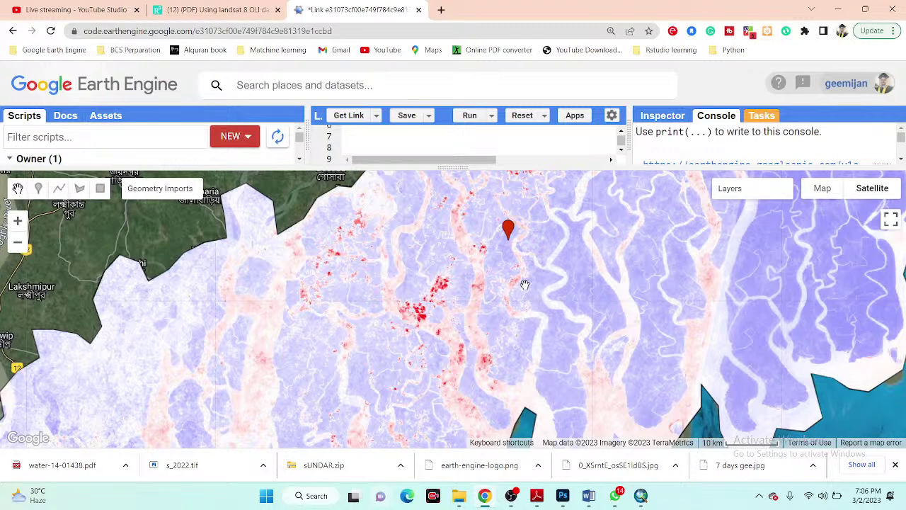
Examine the red and blue salinity layer across the study area, both close up and as a whole
{"action": "scroll", "coordinate": [525, 285], "scroll_direction": "down", "scroll_amount": 1}
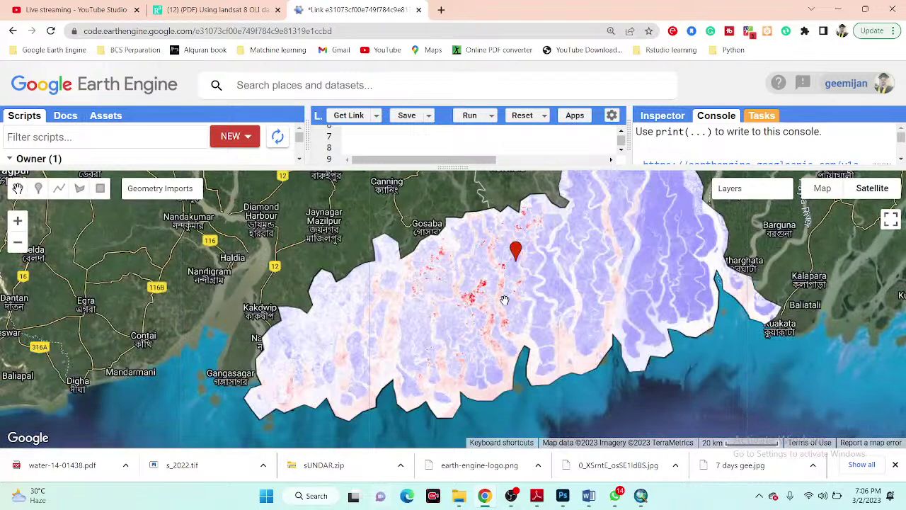
{"action": "scroll", "coordinate": [481, 301], "scroll_direction": "up", "scroll_amount": 1}
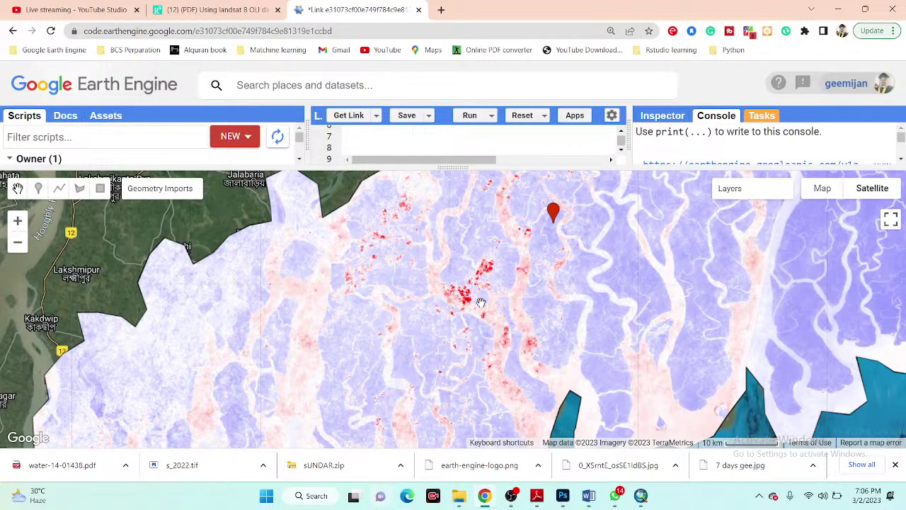
{"action": "scroll", "coordinate": [435, 312], "scroll_direction": "down", "scroll_amount": 1}
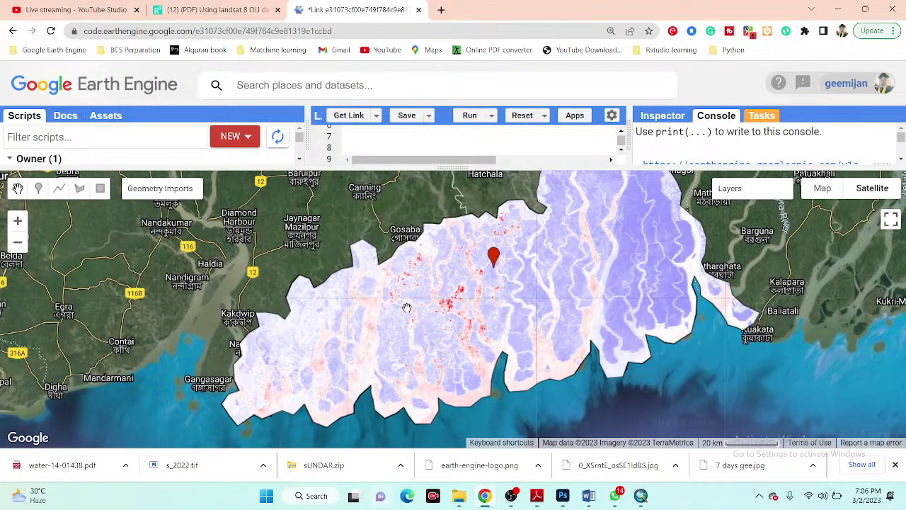
{"action": "scroll", "coordinate": [444, 307], "scroll_direction": "down", "scroll_amount": 1}
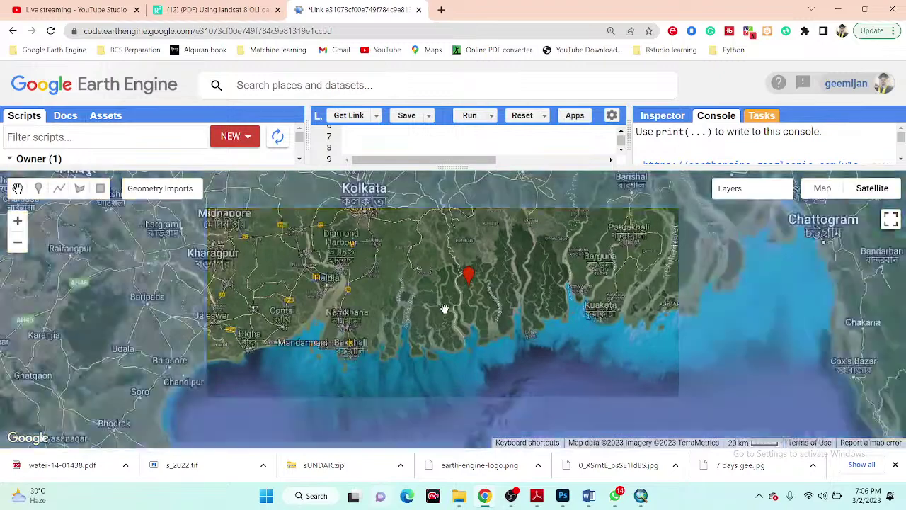
{"action": "scroll", "coordinate": [444, 309], "scroll_direction": "up", "scroll_amount": 1}
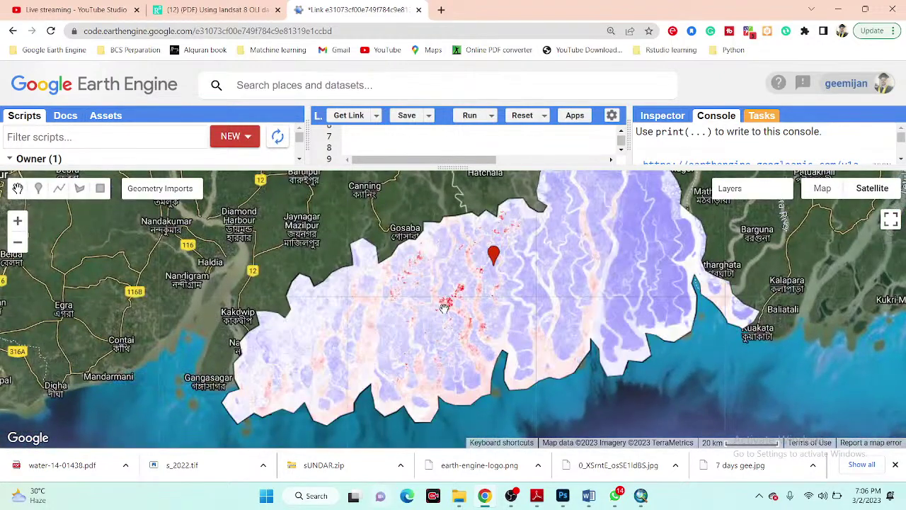
Switch to the ResearchGate paper on Landsat 8 soil salinity mapping and review its result figures, conclusion and references
{"action": "left_click", "coordinate": [182, 5]}
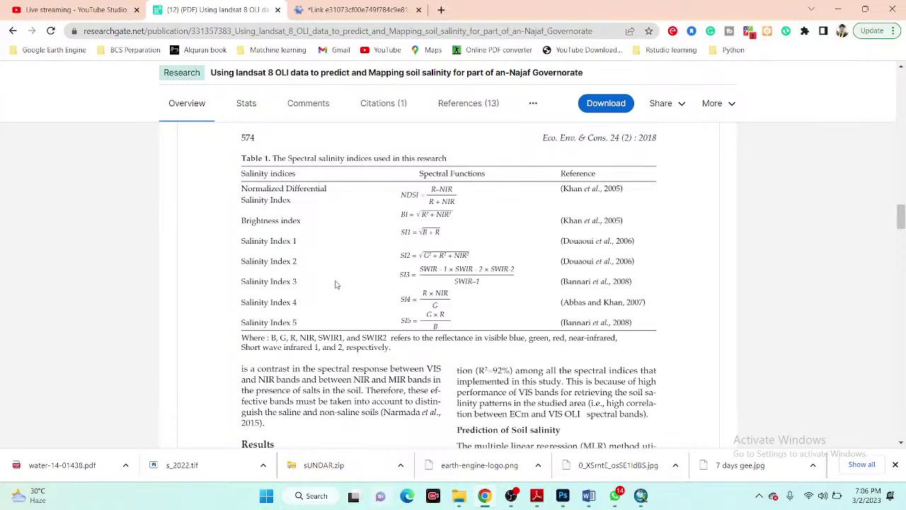
{"action": "scroll", "coordinate": [337, 289], "scroll_direction": "down", "scroll_amount": 3}
{"action": "scroll", "coordinate": [337, 292], "scroll_direction": "down", "scroll_amount": 10}
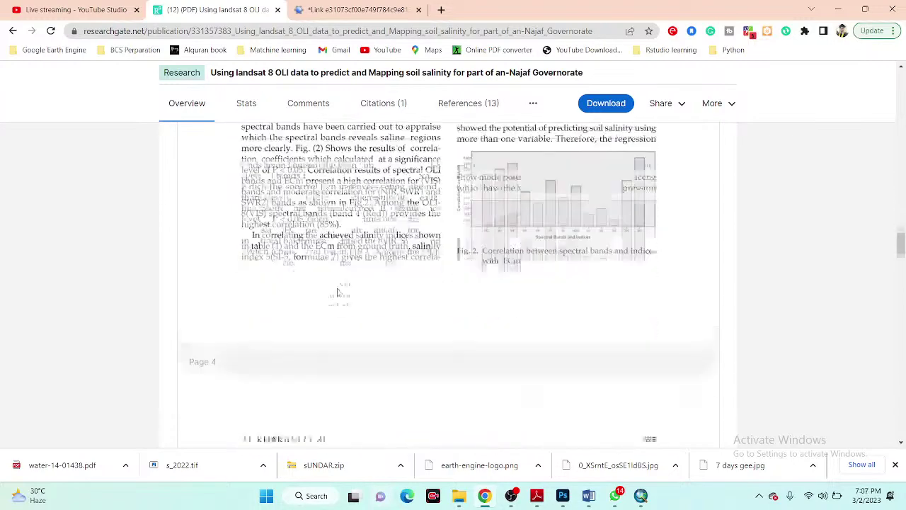
{"action": "scroll", "coordinate": [338, 292], "scroll_direction": "down", "scroll_amount": 10}
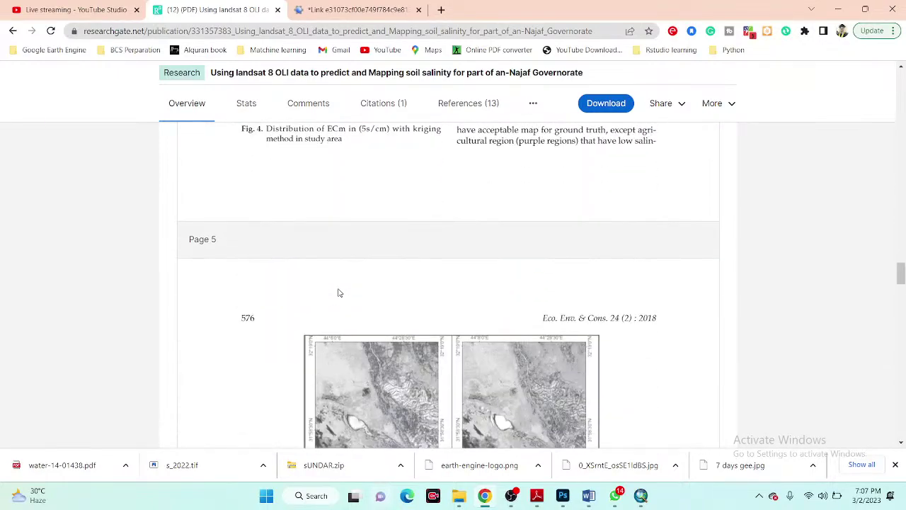
{"action": "scroll", "coordinate": [339, 293], "scroll_direction": "down", "scroll_amount": 4}
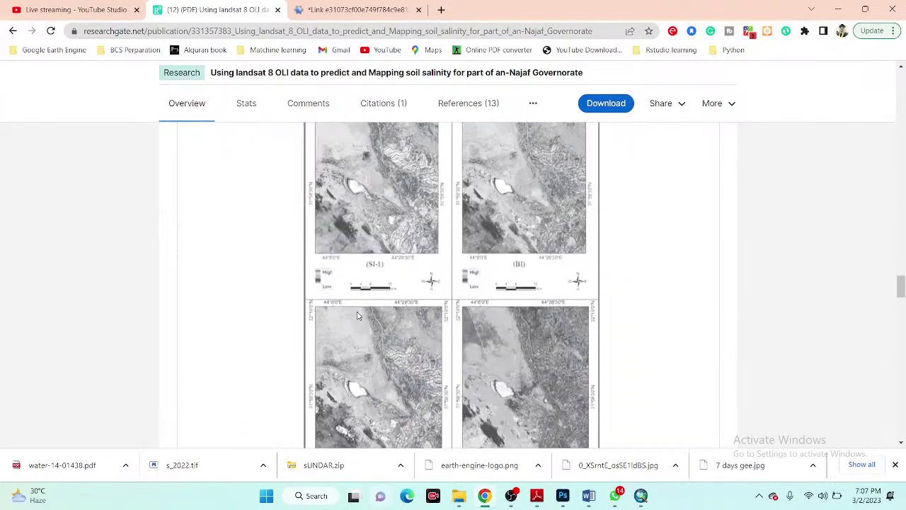
{"action": "scroll", "coordinate": [357, 316], "scroll_direction": "down", "scroll_amount": 4}
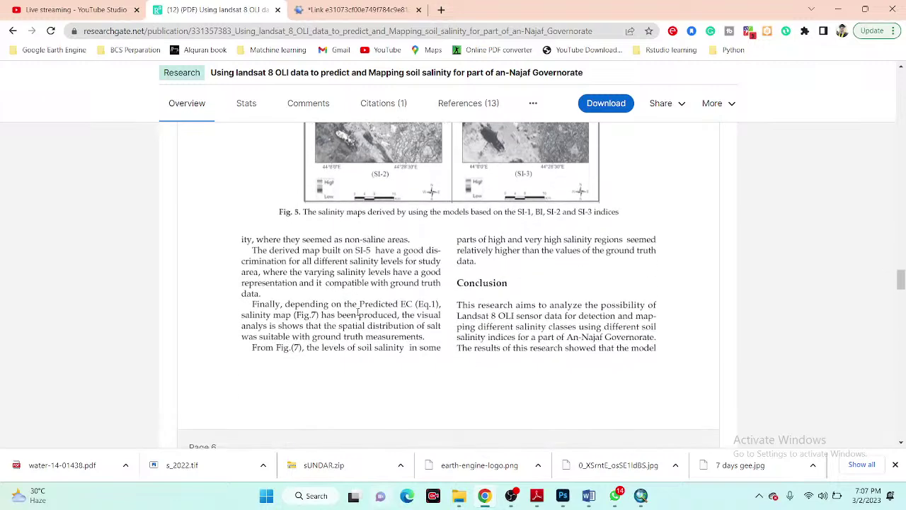
{"action": "scroll", "coordinate": [357, 313], "scroll_direction": "up", "scroll_amount": 3}
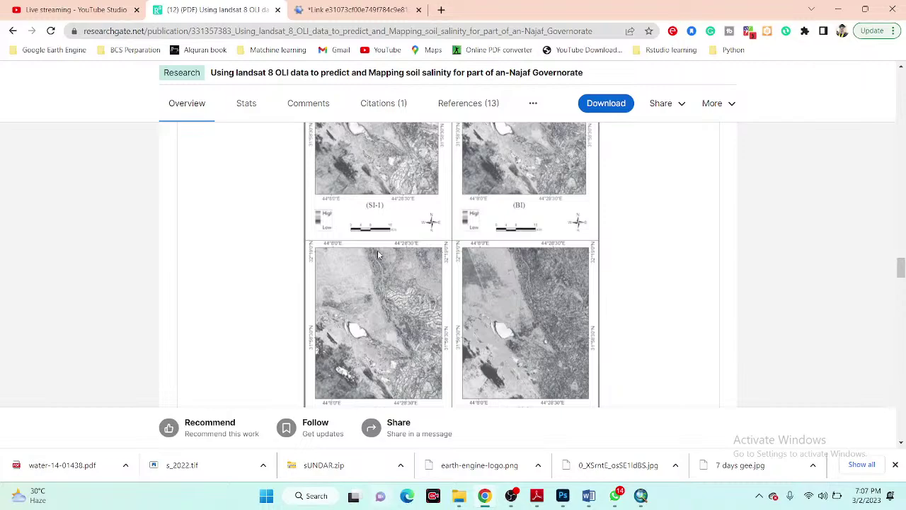
{"action": "scroll", "coordinate": [378, 254], "scroll_direction": "down", "scroll_amount": 5}
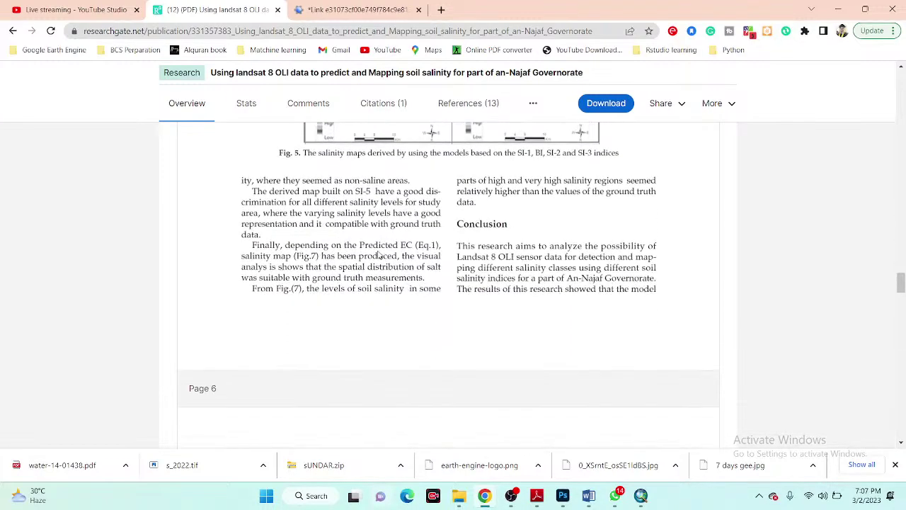
{"action": "scroll", "coordinate": [380, 255], "scroll_direction": "down", "scroll_amount": 8}
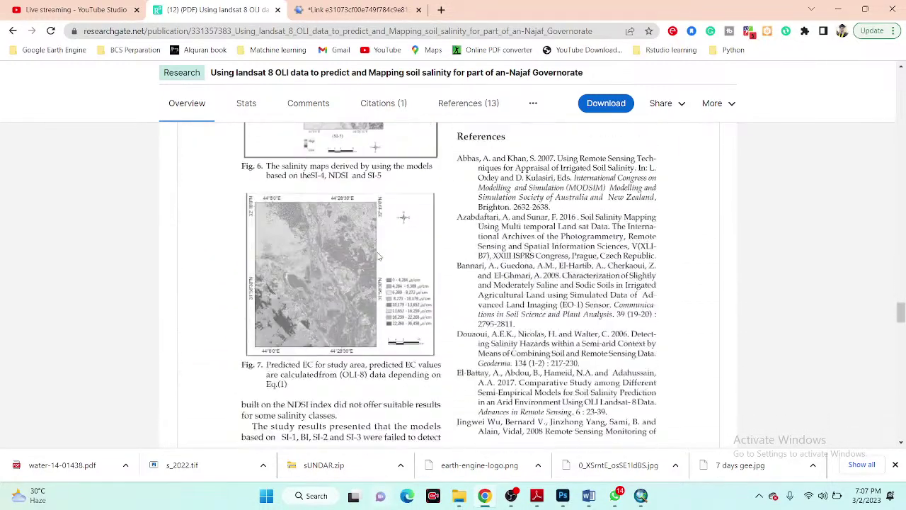
{"action": "scroll", "coordinate": [377, 262], "scroll_direction": "down", "scroll_amount": 3}
{"action": "scroll", "coordinate": [397, 305], "scroll_direction": "up", "scroll_amount": 3}
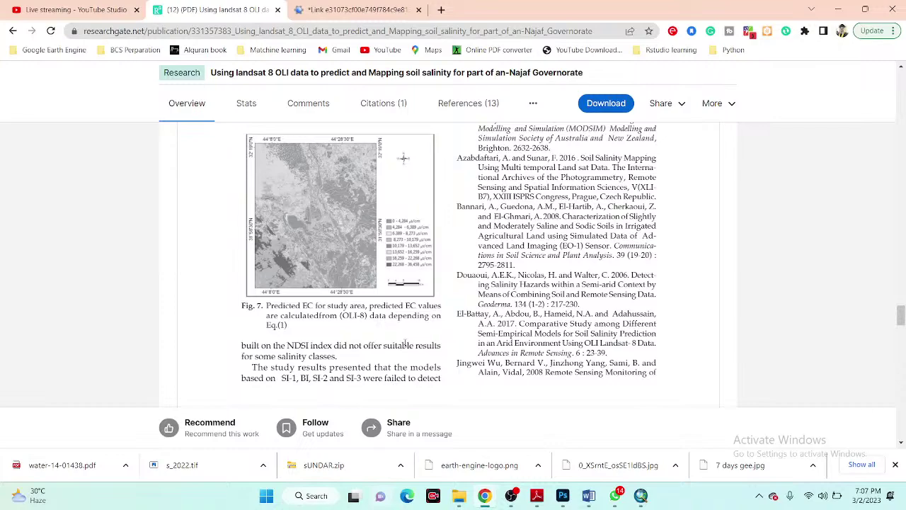
{"action": "scroll", "coordinate": [405, 343], "scroll_direction": "up", "scroll_amount": 4}
{"action": "scroll", "coordinate": [401, 338], "scroll_direction": "up", "scroll_amount": 4}
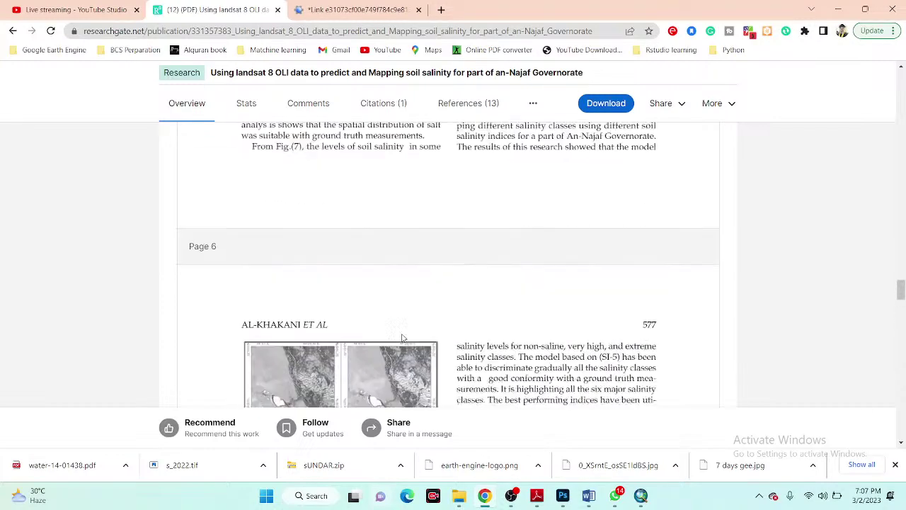
{"action": "scroll", "coordinate": [402, 337], "scroll_direction": "up", "scroll_amount": 10}
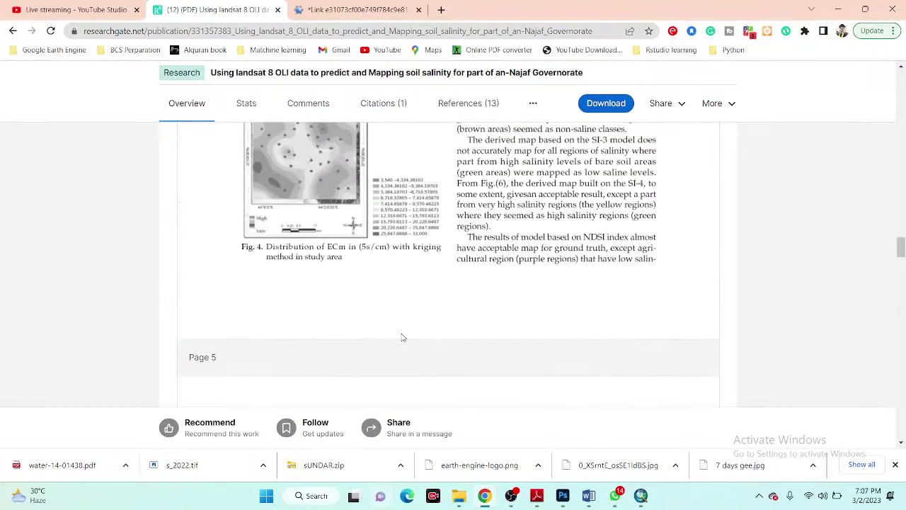
{"action": "scroll", "coordinate": [401, 338], "scroll_direction": "up", "scroll_amount": 10}
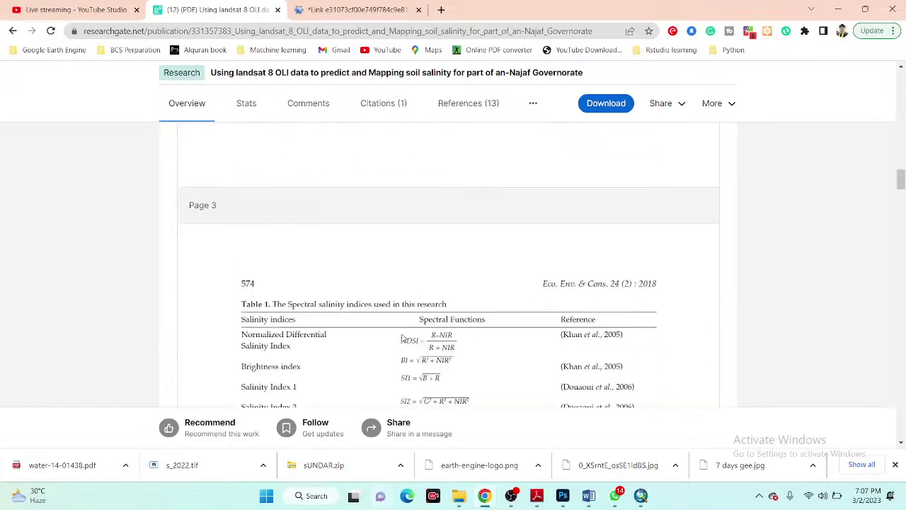
Review the NDSI, SI1 and SI2 formulas in Table 1 of spectral salinity indices, highlighting them in the text
{"action": "scroll", "coordinate": [376, 255], "scroll_direction": "down", "scroll_amount": 1}
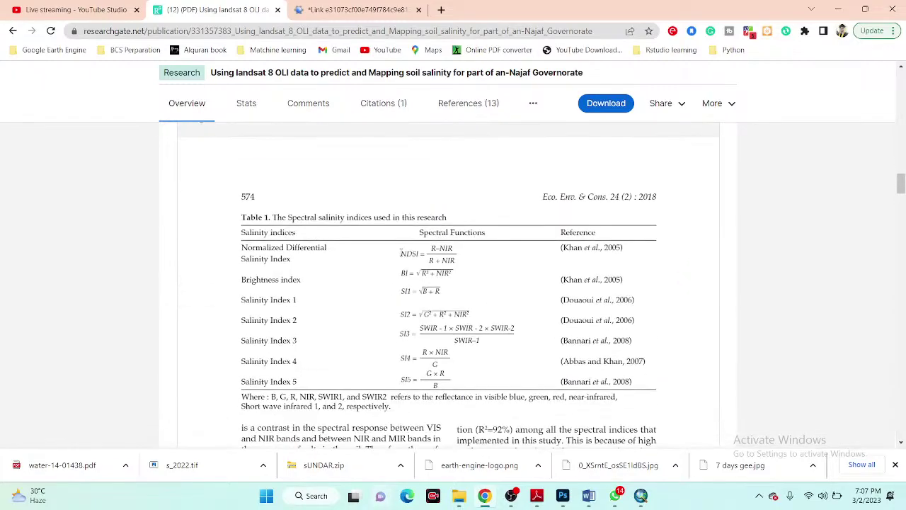
{"action": "left_click_drag", "start_coordinate": [400, 253], "coordinate": [422, 253]}
{"action": "double_click", "coordinate": [432, 249]}
{"action": "triple_click", "coordinate": [403, 290]}
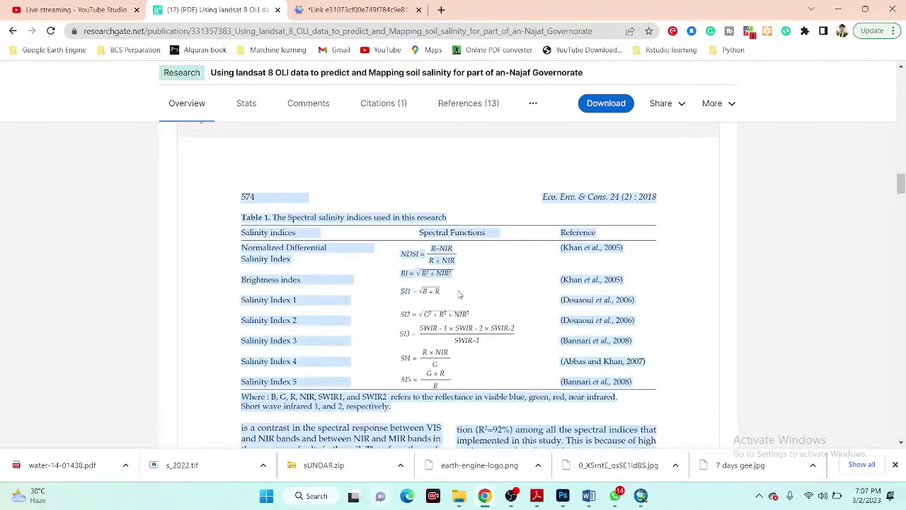
{"action": "left_click", "coordinate": [401, 313]}
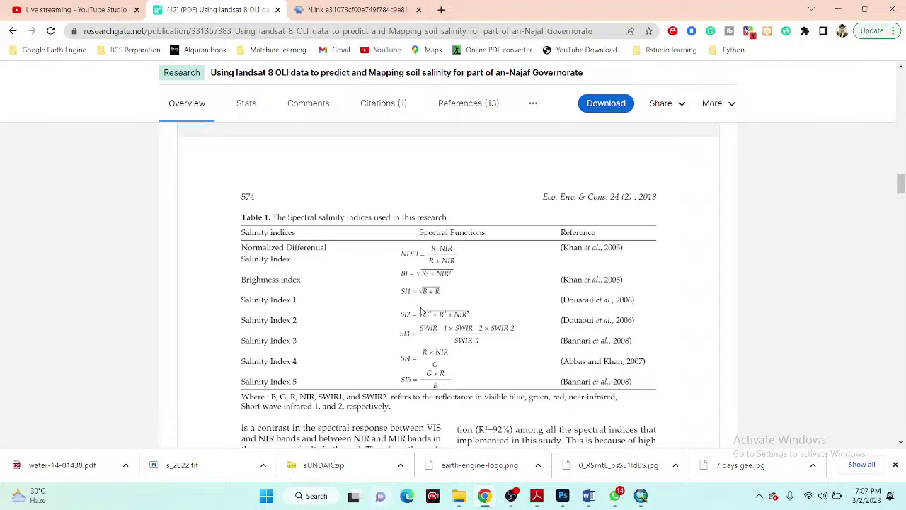
Return to the Earth Engine script and examine the dense red patches in the middle of the salinity layer
{"action": "left_click", "coordinate": [354, 9]}
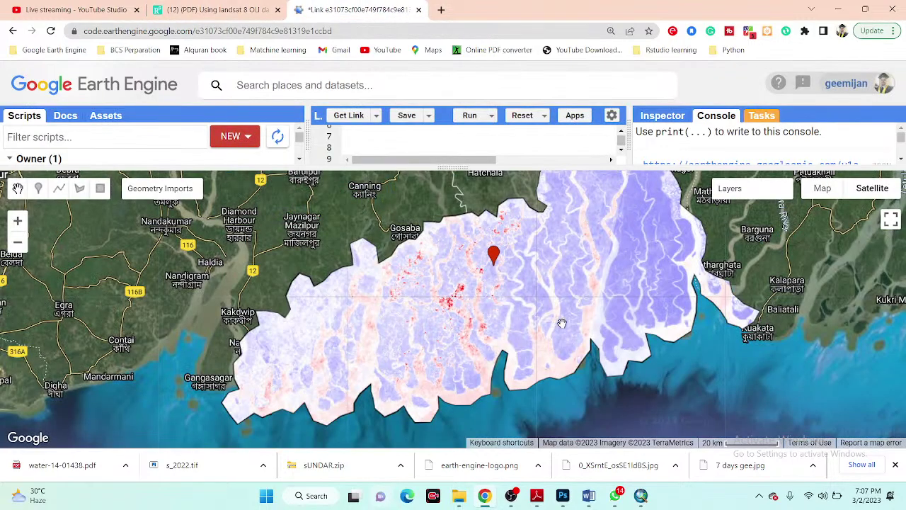
{"action": "left_click_drag", "start_coordinate": [560, 254], "coordinate": [535, 296]}
{"action": "left_click_drag", "start_coordinate": [429, 338], "coordinate": [449, 347]}
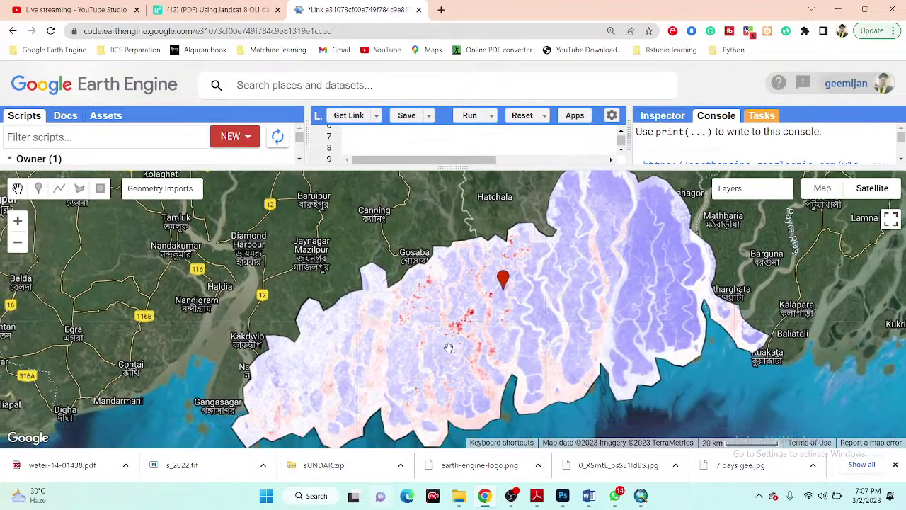
{"action": "scroll", "coordinate": [464, 333], "scroll_direction": "up", "scroll_amount": 2}
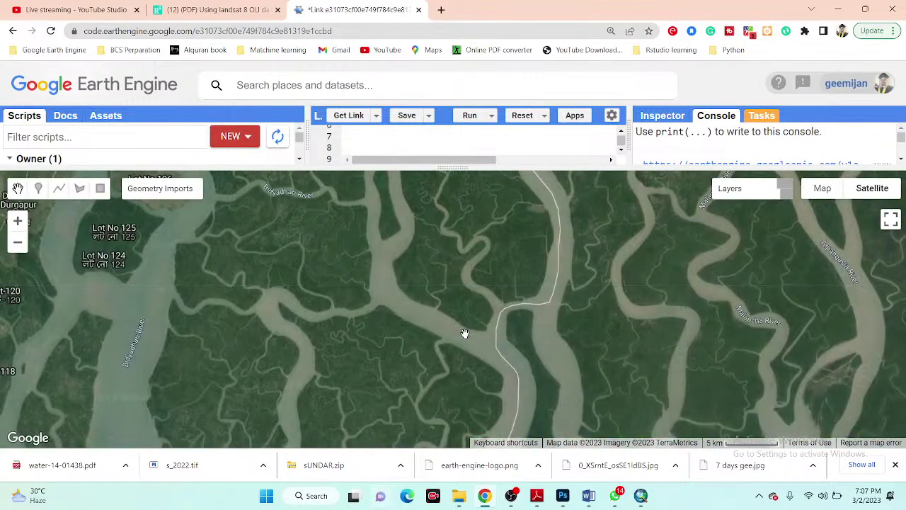
{"action": "scroll", "coordinate": [464, 332], "scroll_direction": "down", "scroll_amount": 1}
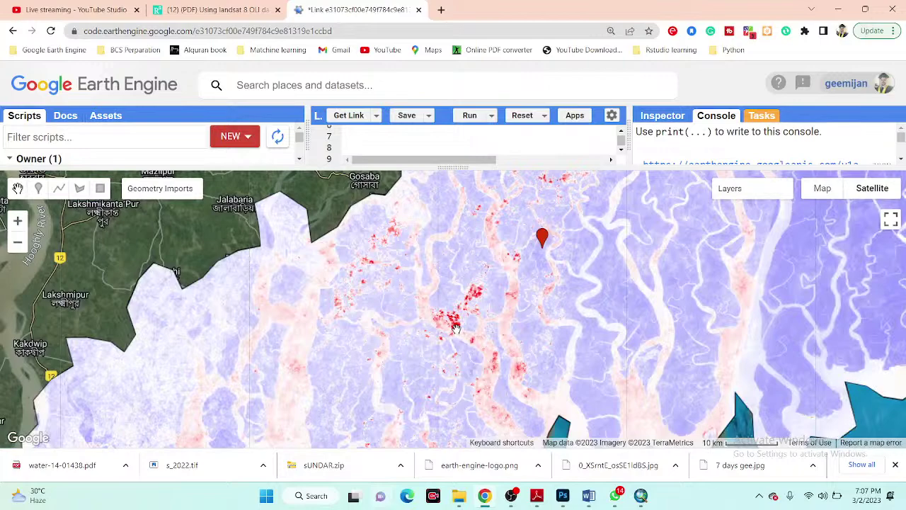
{"action": "scroll", "coordinate": [456, 327], "scroll_direction": "down", "scroll_amount": 1}
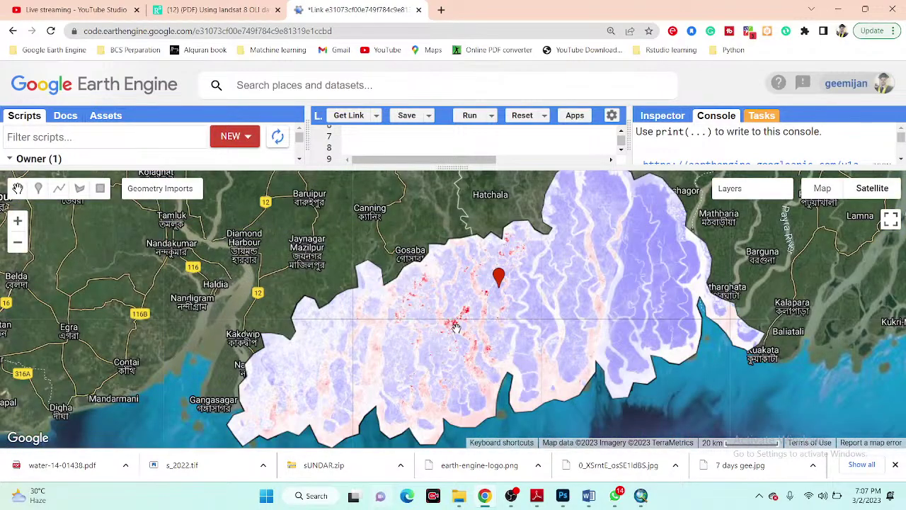
{"action": "scroll", "coordinate": [456, 327], "scroll_direction": "up", "scroll_amount": 1}
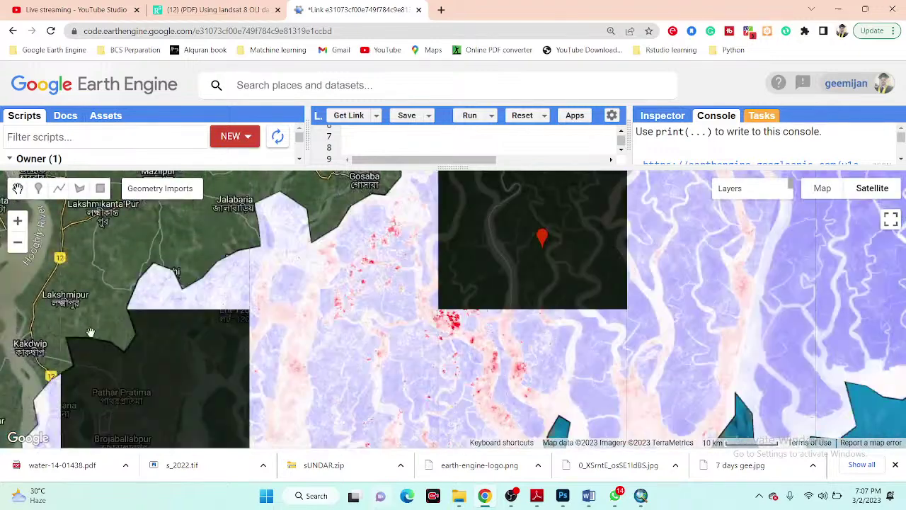
Enlarge the upper panes and inspect the salinity layer's pixel values at the dense red cluster and on the eastern pink river channel
{"action": "left_click_drag", "start_coordinate": [495, 168], "coordinate": [499, 190]}
{"action": "left_click", "coordinate": [652, 121]}
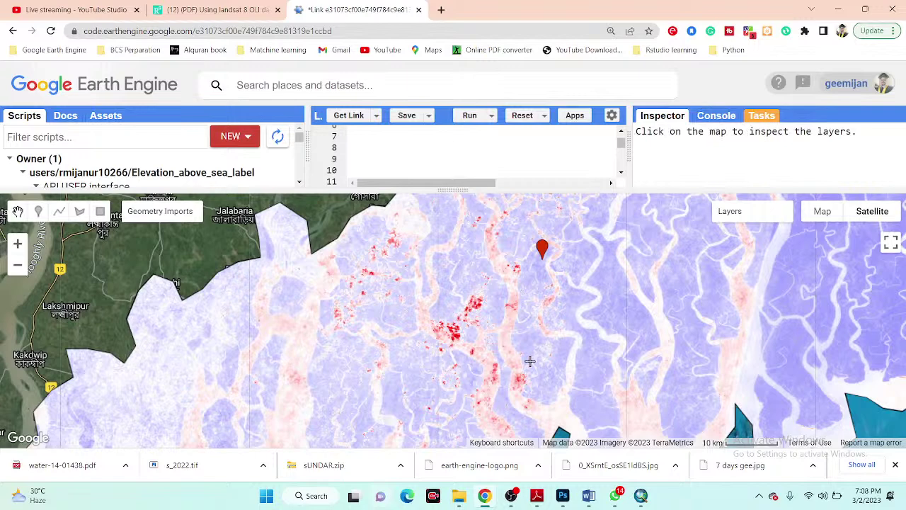
{"action": "left_click", "coordinate": [455, 337]}
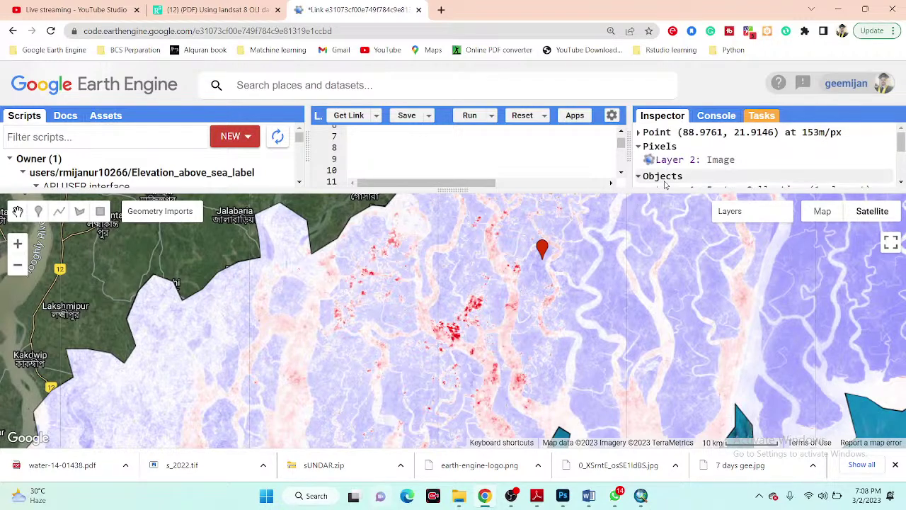
{"action": "left_click", "coordinate": [744, 294]}
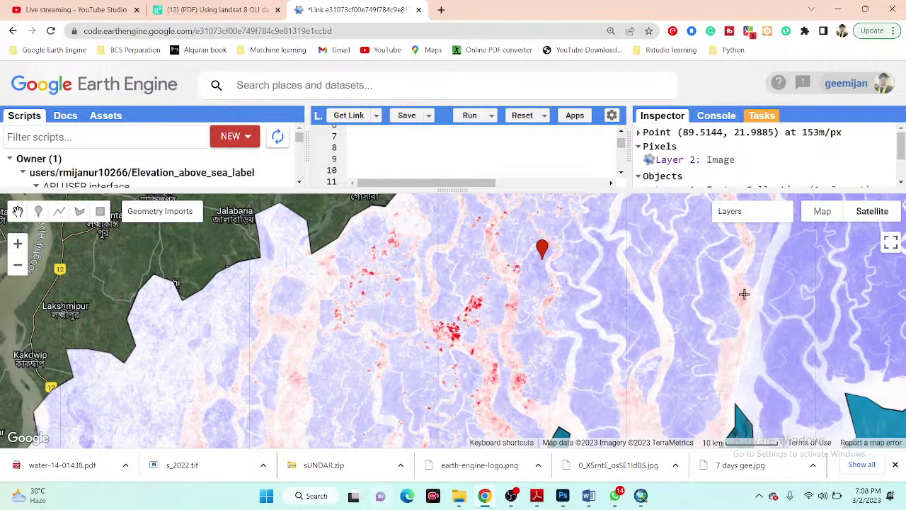
{"action": "left_click_drag", "start_coordinate": [482, 319], "coordinate": [494, 261]}
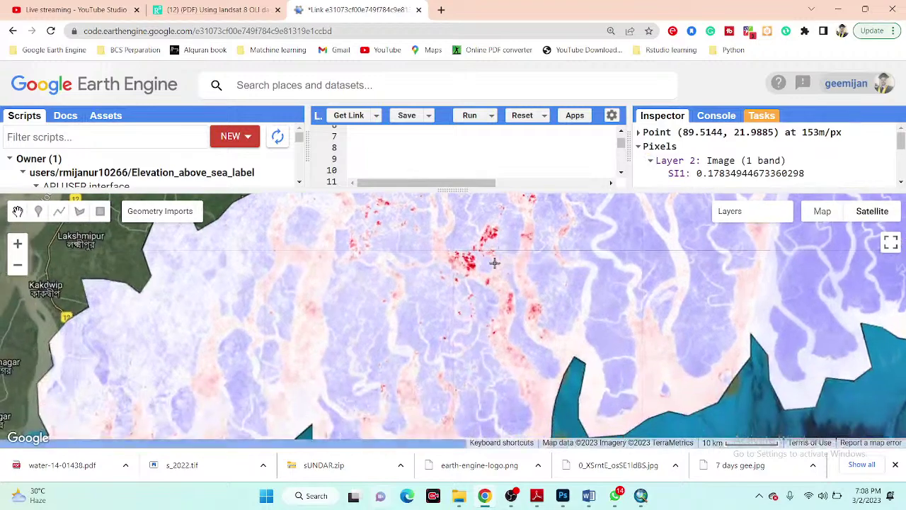
{"action": "left_click_drag", "start_coordinate": [485, 313], "coordinate": [497, 276]}
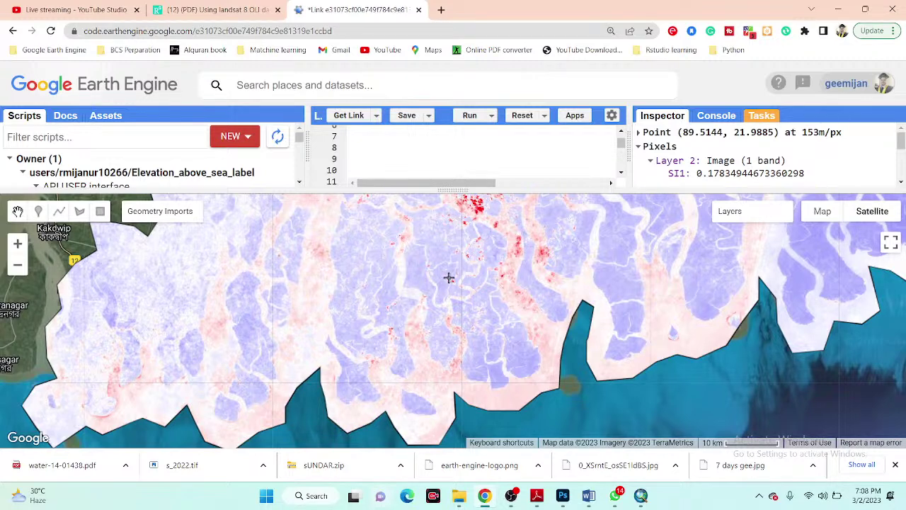
{"action": "left_click_drag", "start_coordinate": [449, 277], "coordinate": [441, 320]}
{"action": "left_click_drag", "start_coordinate": [504, 275], "coordinate": [473, 301]}
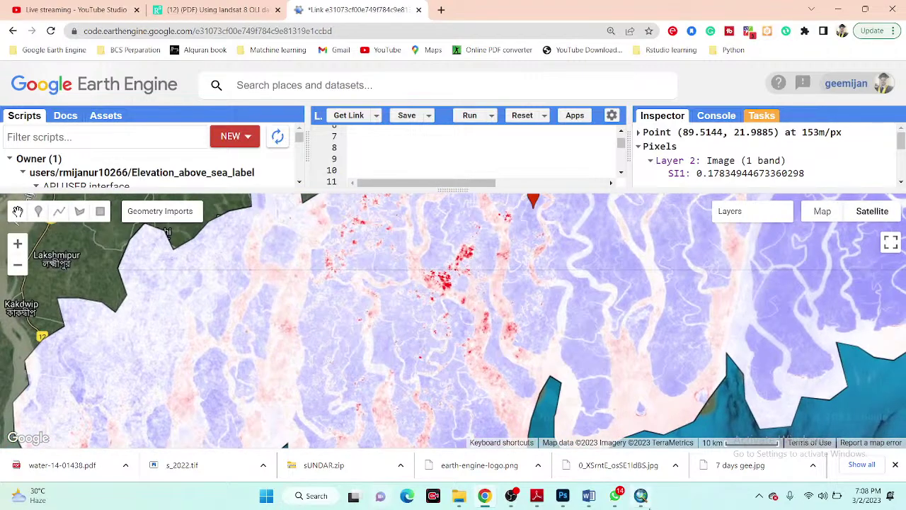
Switch to ArcMap and make the sUNDAR layer visible over the s_2022.tif raster
{"action": "left_click", "coordinate": [641, 495]}
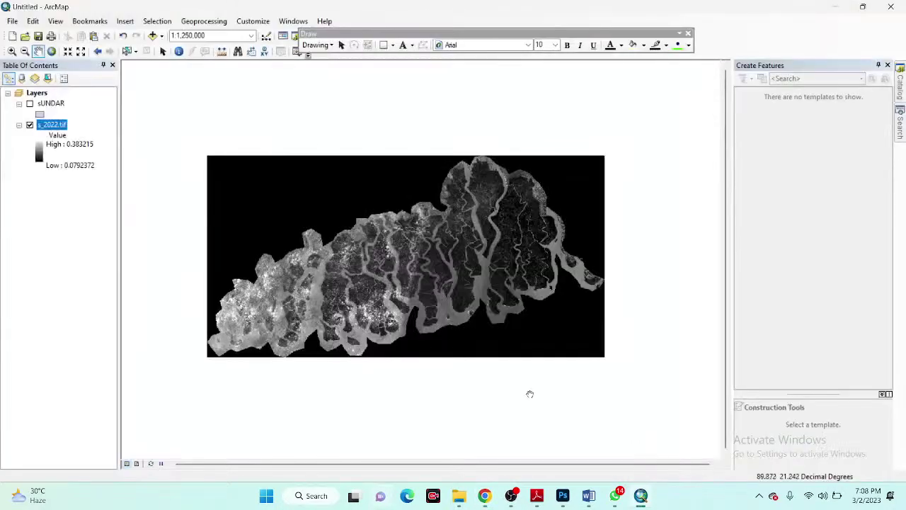
{"action": "scroll", "coordinate": [406, 275], "scroll_direction": "down", "scroll_amount": 1}
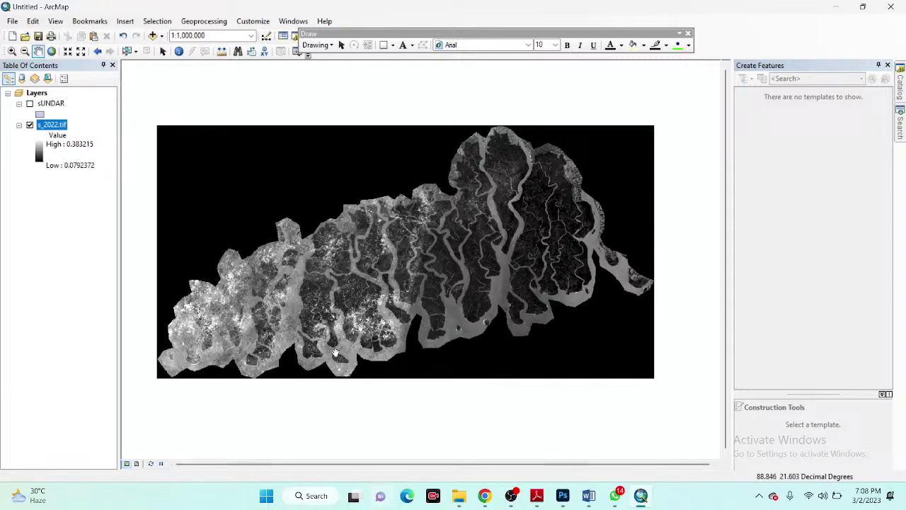
{"action": "left_click", "coordinate": [30, 104]}
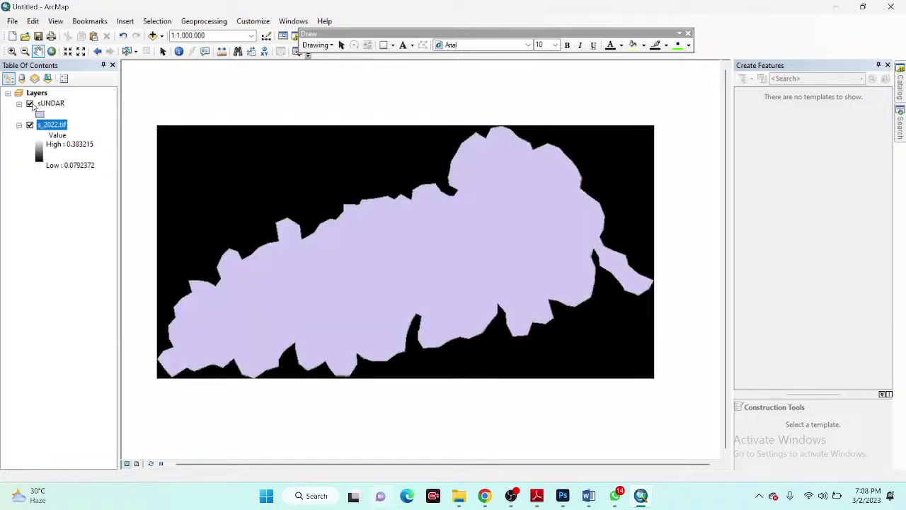
Hide the sUNDAR layer and open the Extract by Mask tool from the Spatial Analyst extraction tools
{"action": "left_click", "coordinate": [30, 104]}
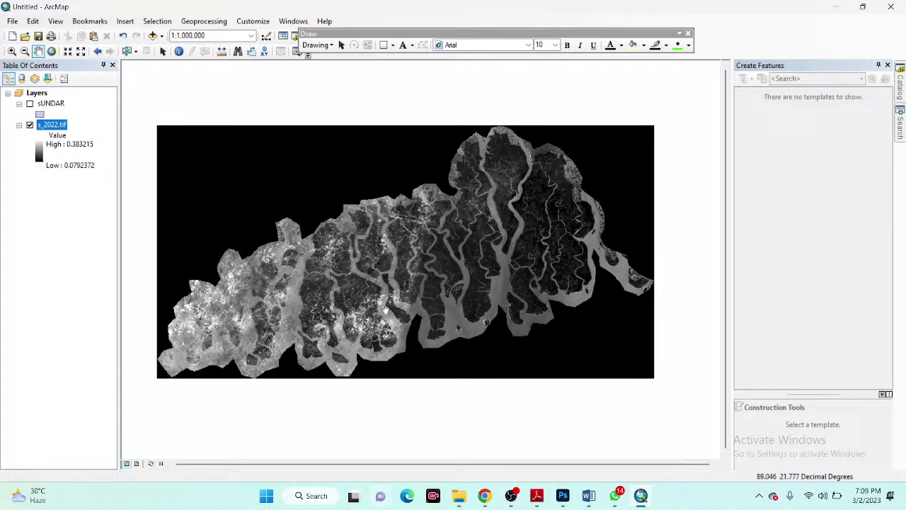
{"action": "left_click", "coordinate": [900, 95]}
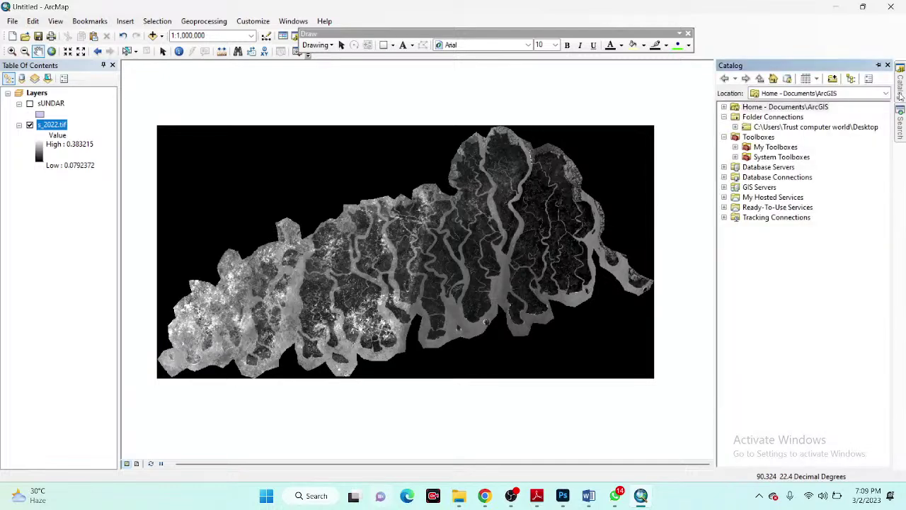
{"action": "left_click", "coordinate": [736, 158]}
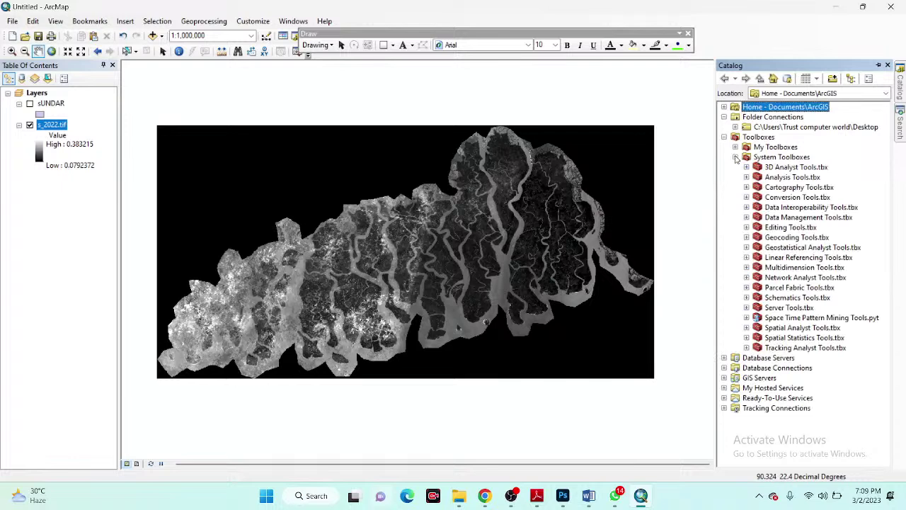
{"action": "left_click", "coordinate": [746, 328]}
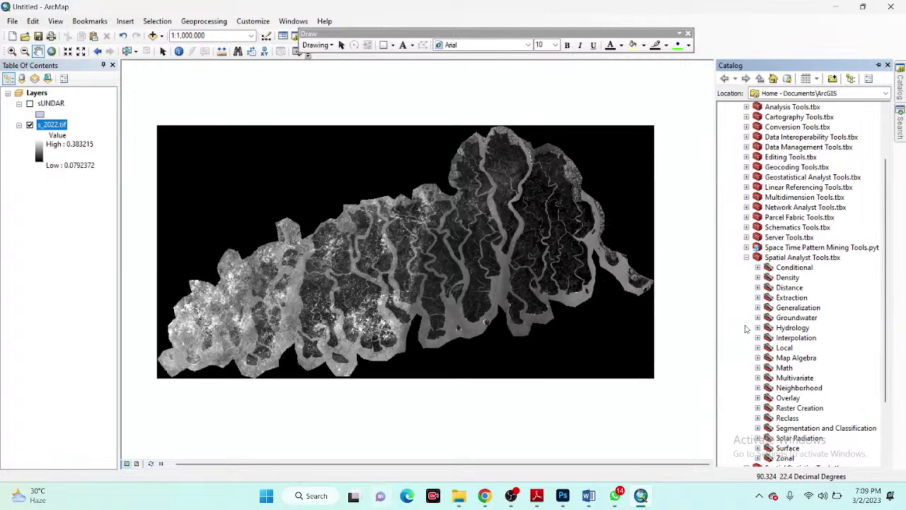
{"action": "scroll", "coordinate": [768, 312], "scroll_direction": "down", "scroll_amount": 1}
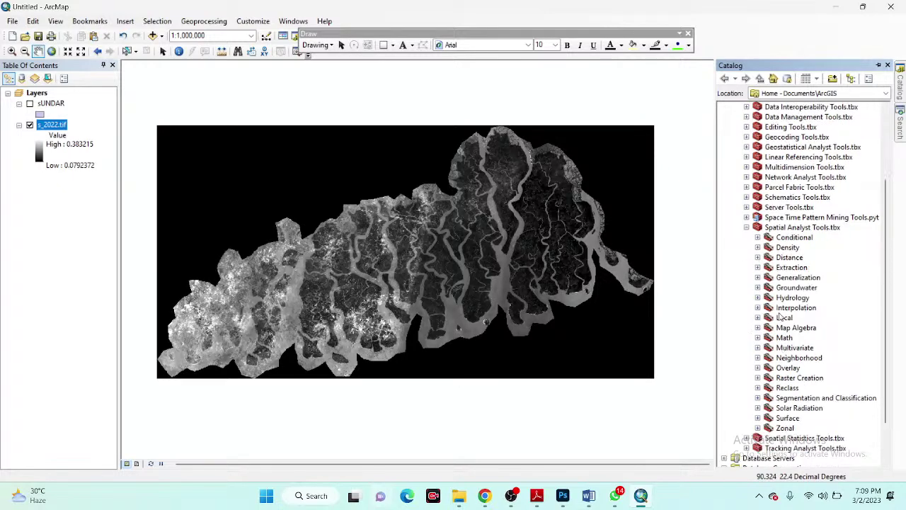
{"action": "left_click", "coordinate": [758, 268]}
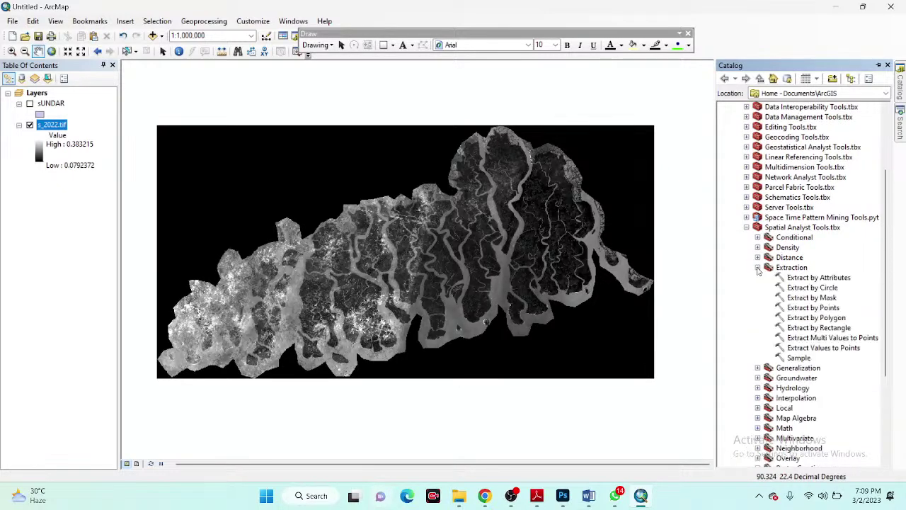
{"action": "left_click", "coordinate": [802, 298]}
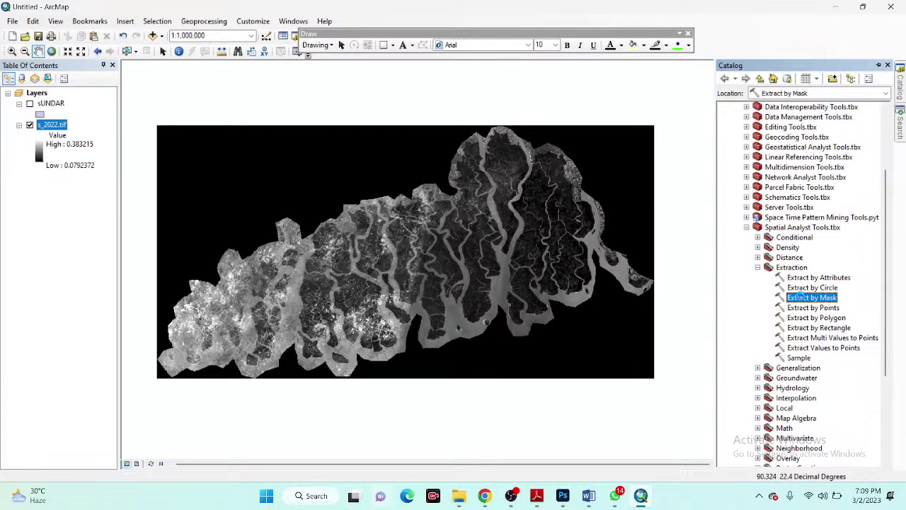
{"action": "double_click", "coordinate": [800, 297]}
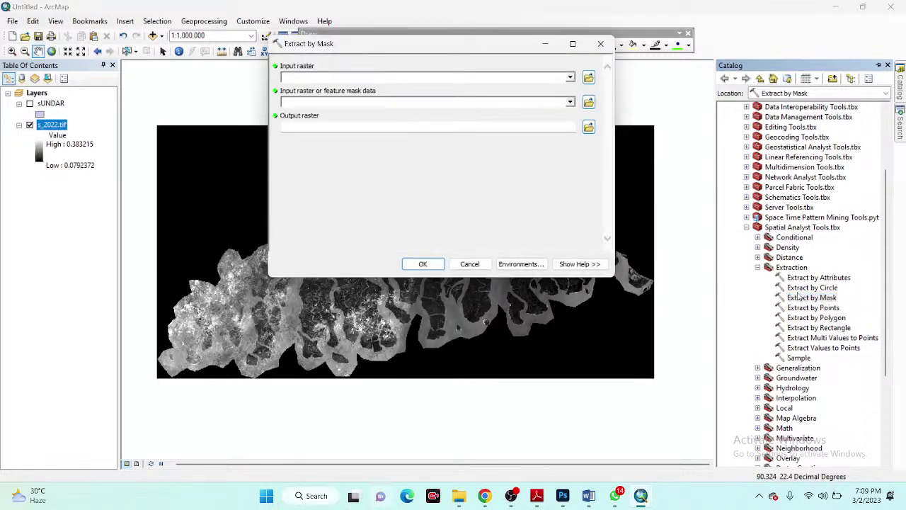
Run Extract by Mask with s_2022.tif as the input raster and sUNDAR as the mask, keeping the default output raster
{"action": "left_click", "coordinate": [570, 77]}
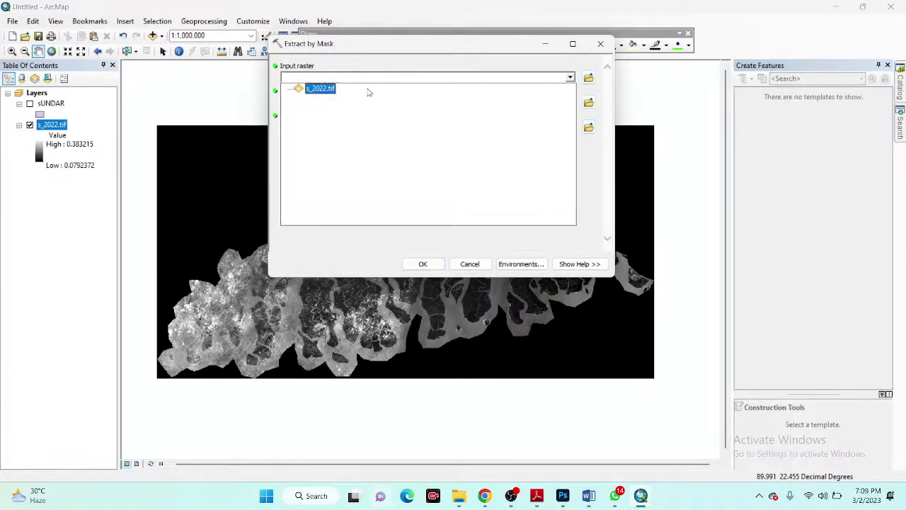
{"action": "left_click", "coordinate": [327, 91]}
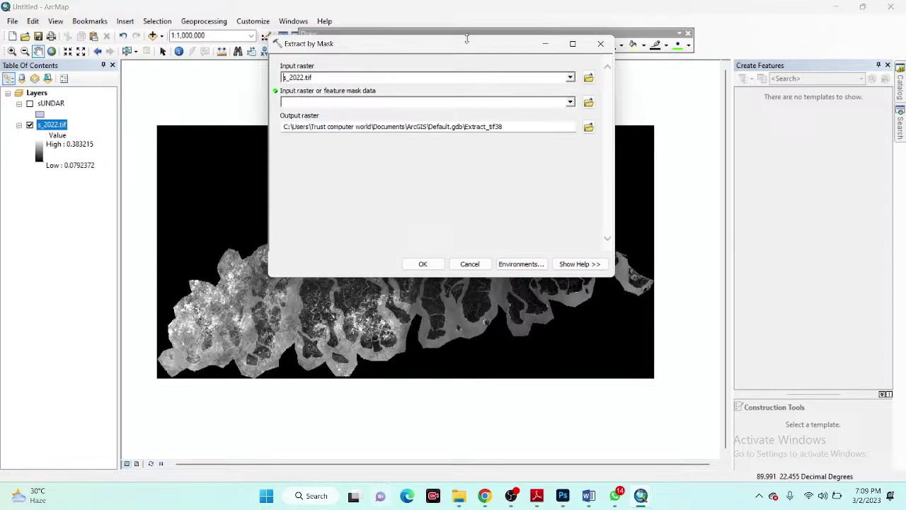
{"action": "left_click", "coordinate": [570, 102]}
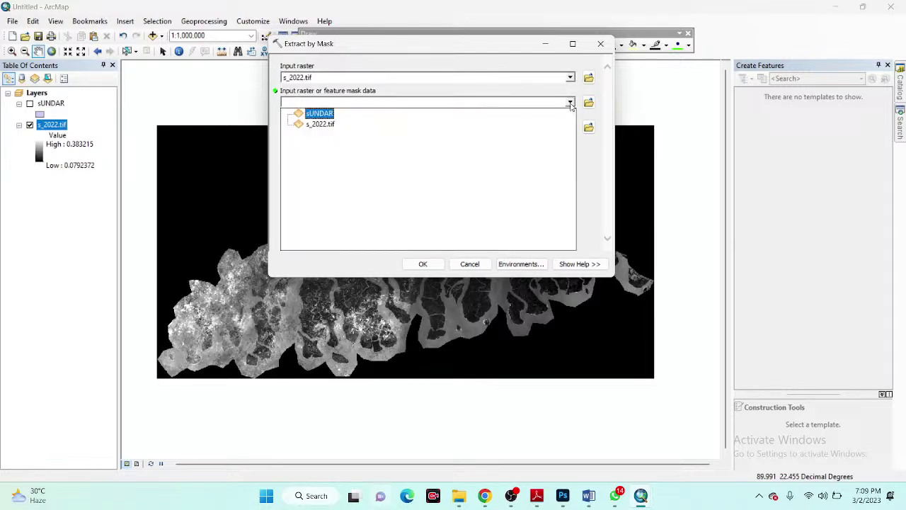
{"action": "left_click", "coordinate": [318, 115]}
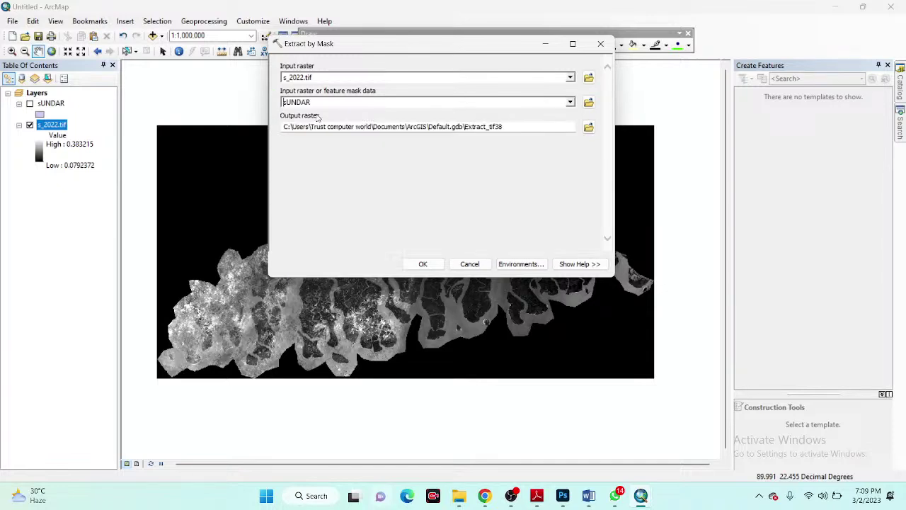
{"action": "left_click", "coordinate": [424, 264]}
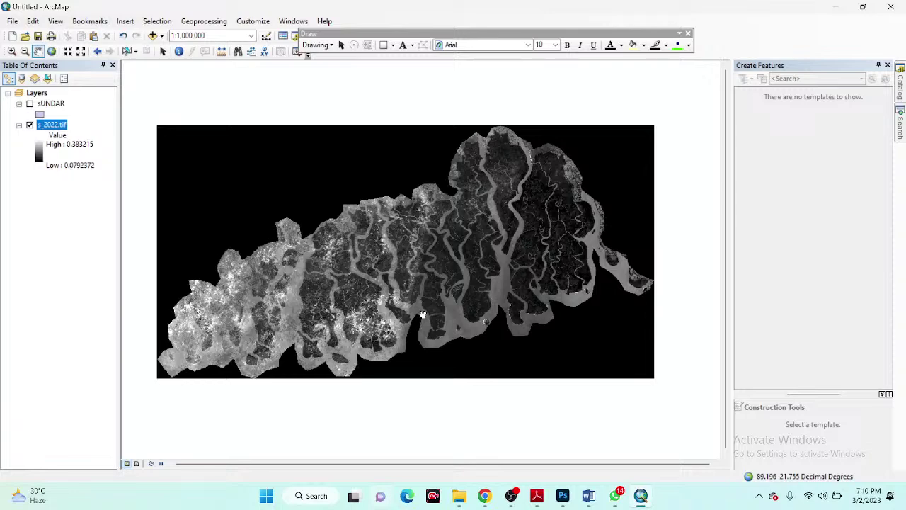
Remove the original s_2022.tif layer from the map and check the full extent of the masked raster
{"action": "scroll", "coordinate": [419, 314], "scroll_direction": "up", "scroll_amount": 2}
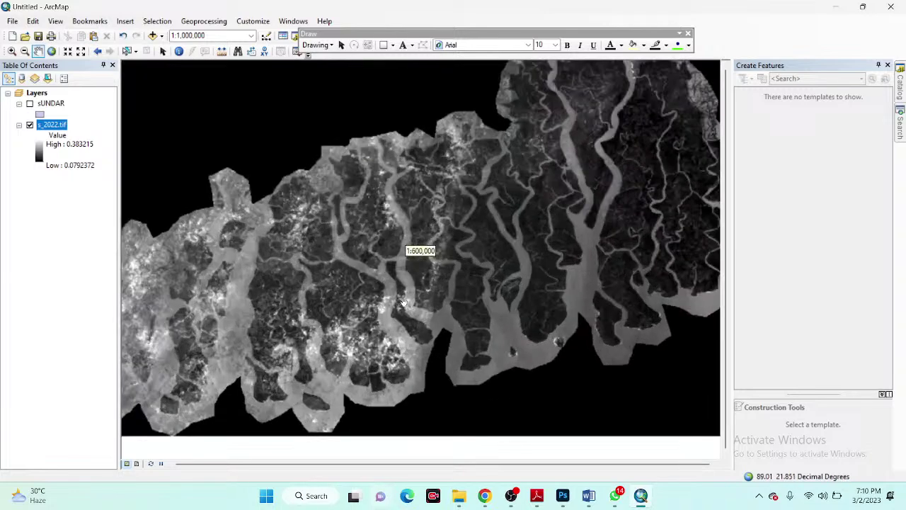
{"action": "scroll", "coordinate": [406, 309], "scroll_direction": "up", "scroll_amount": 2}
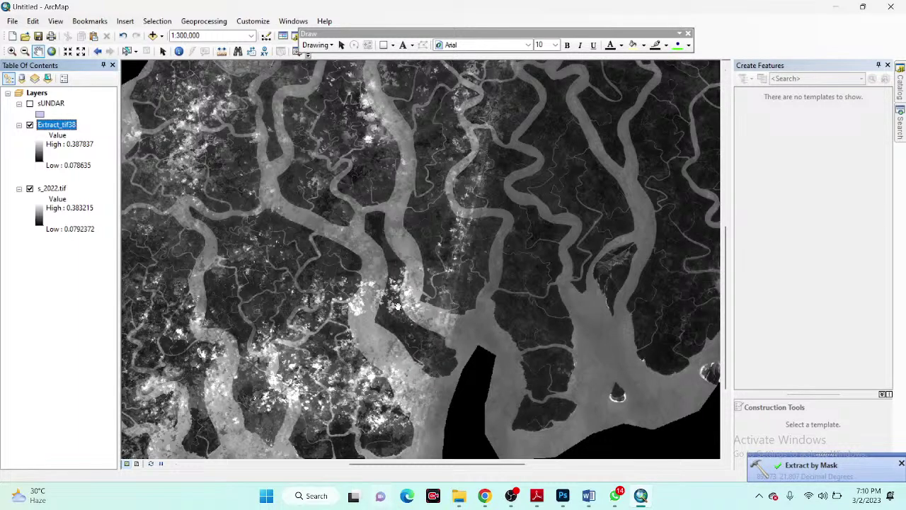
{"action": "left_click", "coordinate": [56, 190]}
{"action": "right_click", "coordinate": [58, 190]}
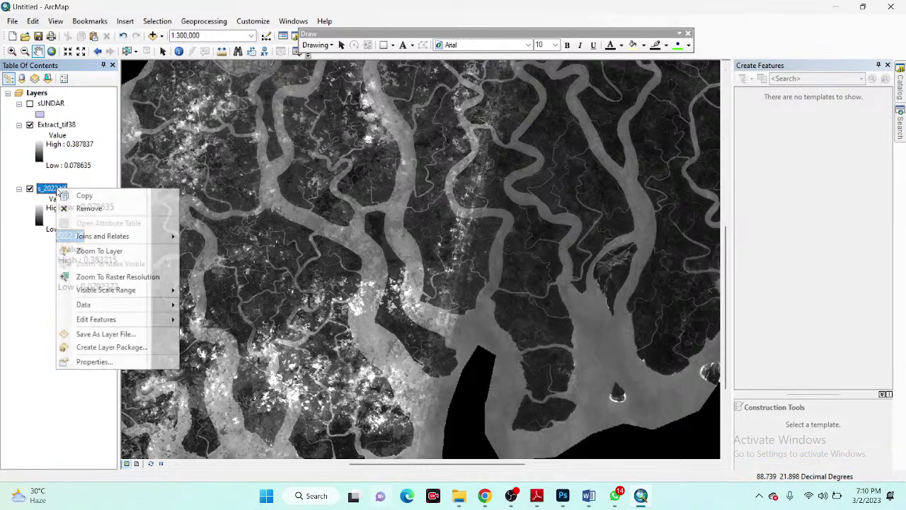
{"action": "left_click", "coordinate": [78, 208]}
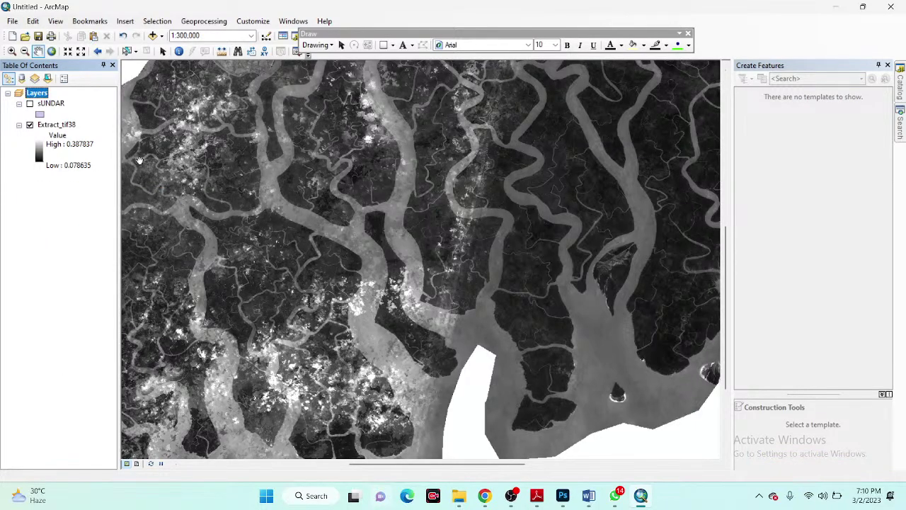
{"action": "scroll", "coordinate": [249, 210], "scroll_direction": "down", "scroll_amount": 5}
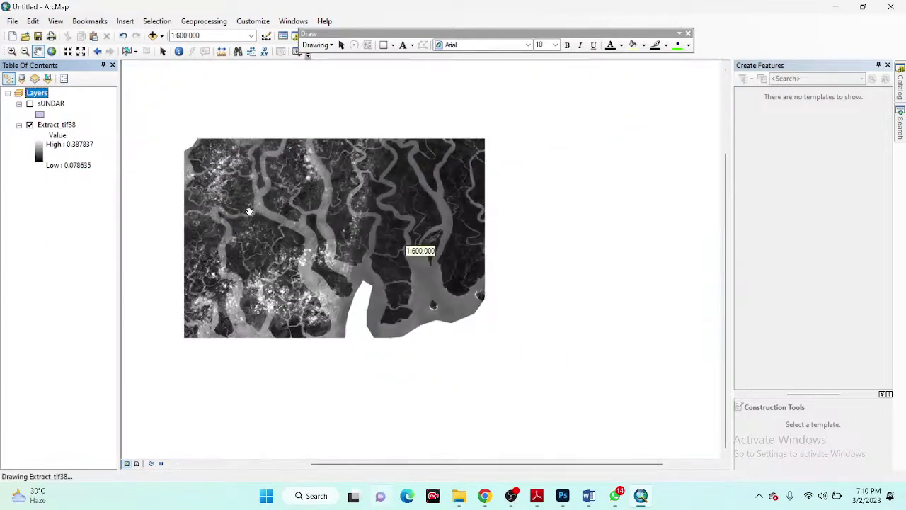
{"action": "scroll", "coordinate": [249, 211], "scroll_direction": "down", "scroll_amount": 2}
{"action": "left_click_drag", "start_coordinate": [354, 446], "coordinate": [347, 224]}
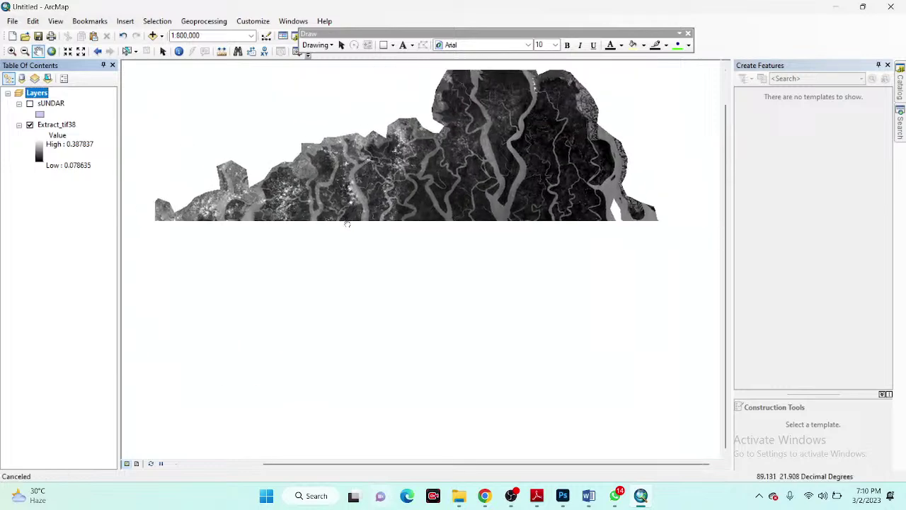
{"action": "left_click_drag", "start_coordinate": [283, 231], "coordinate": [322, 221]}
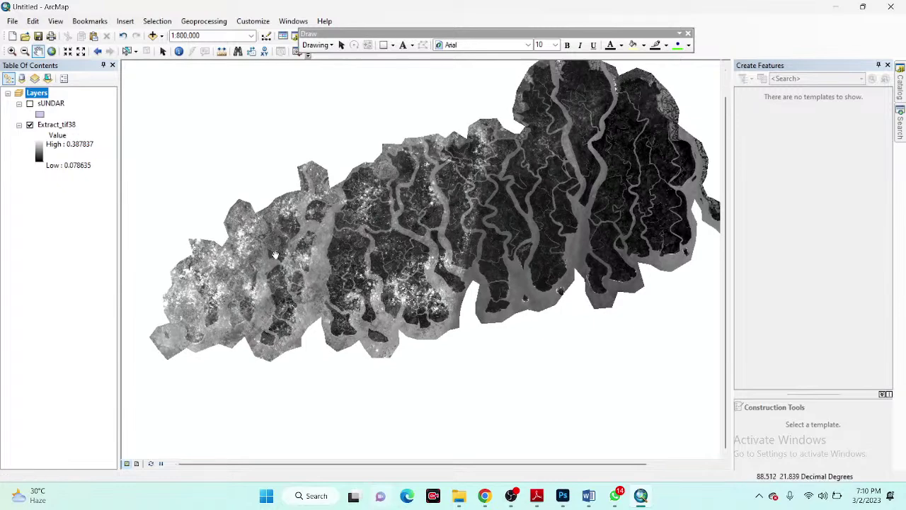
{"action": "left_click_drag", "start_coordinate": [552, 169], "coordinate": [546, 191]}
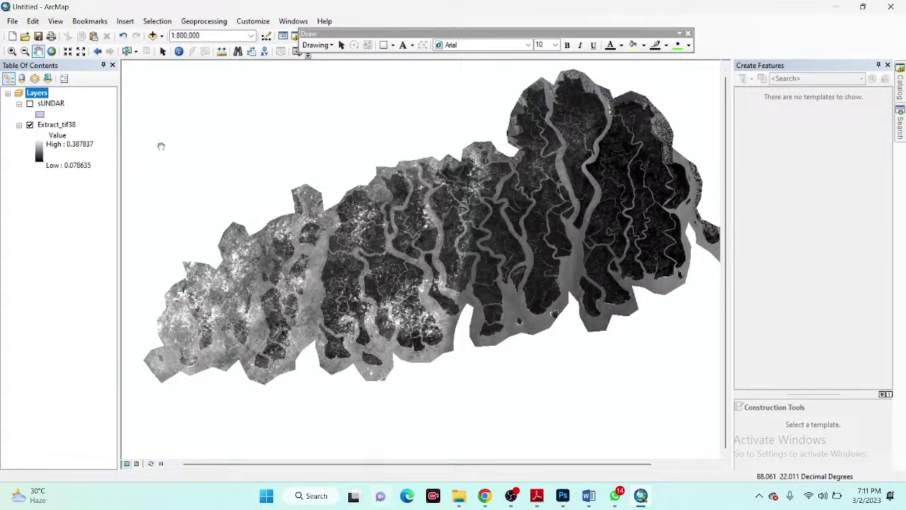
Set the masked raster's stretched symbology to the blue-yellow-red color ramp, with blue for low values and red for high values
{"action": "right_click", "coordinate": [54, 126]}
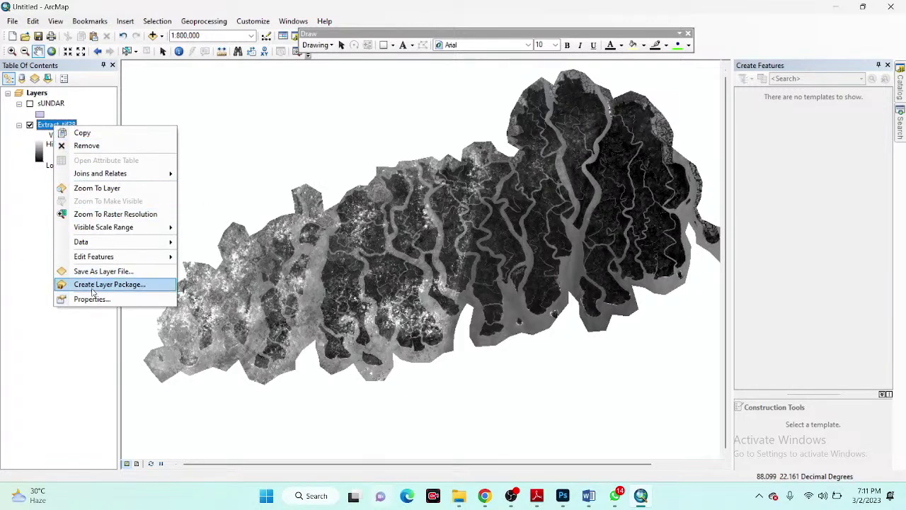
{"action": "left_click", "coordinate": [93, 299]}
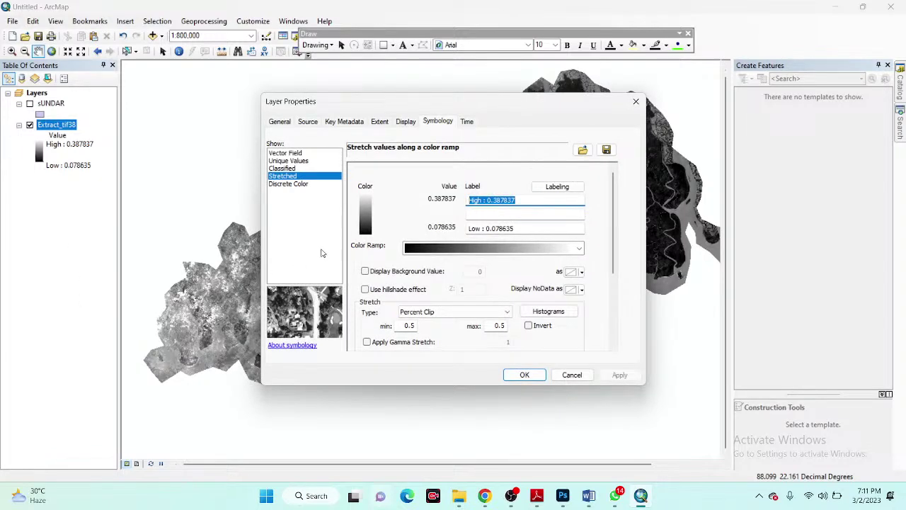
{"action": "left_click", "coordinate": [435, 248]}
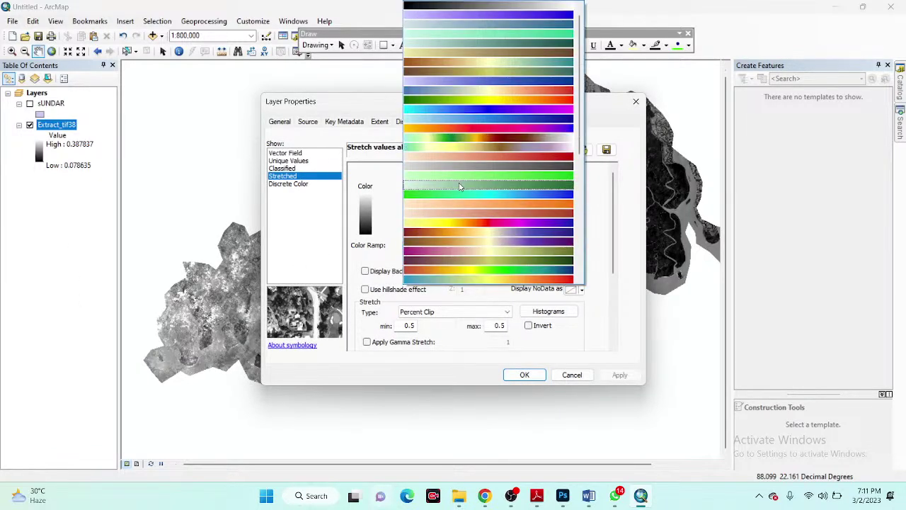
{"action": "scroll", "coordinate": [463, 211], "scroll_direction": "down", "scroll_amount": 10}
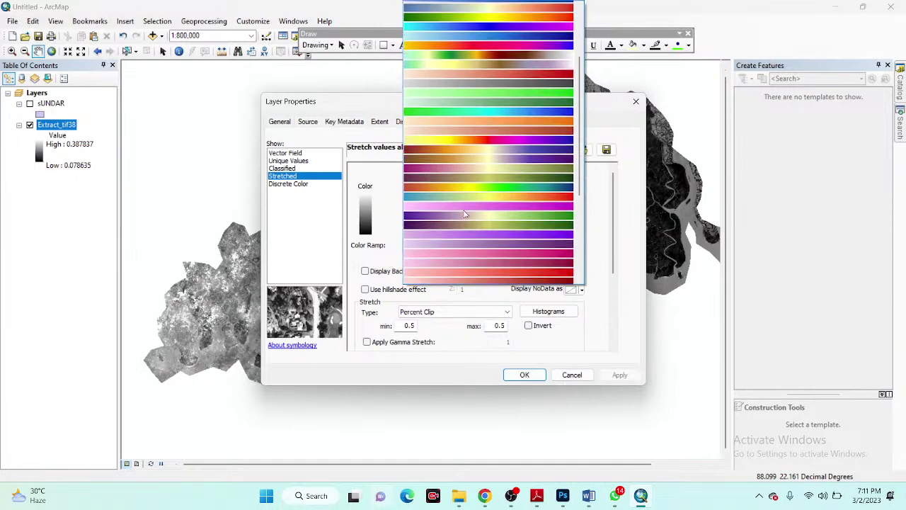
{"action": "scroll", "coordinate": [464, 212], "scroll_direction": "down", "scroll_amount": 10}
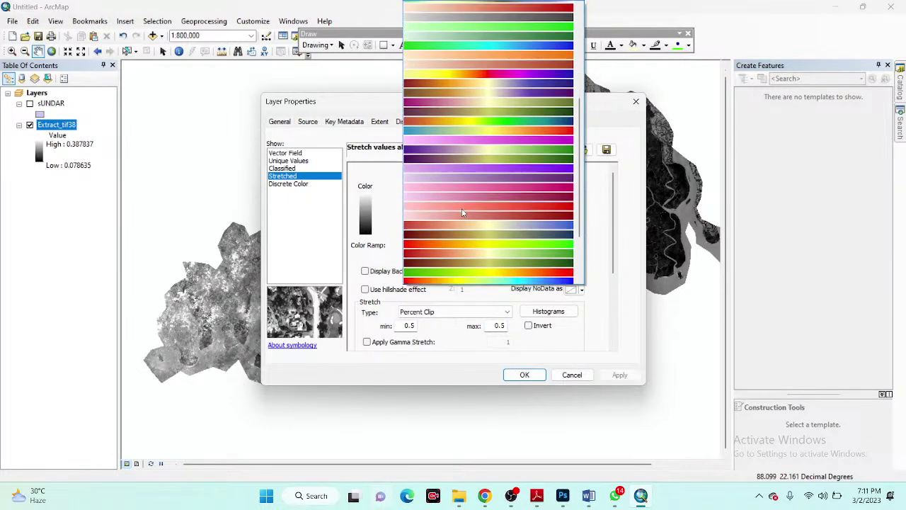
{"action": "scroll", "coordinate": [461, 213], "scroll_direction": "down", "scroll_amount": 5}
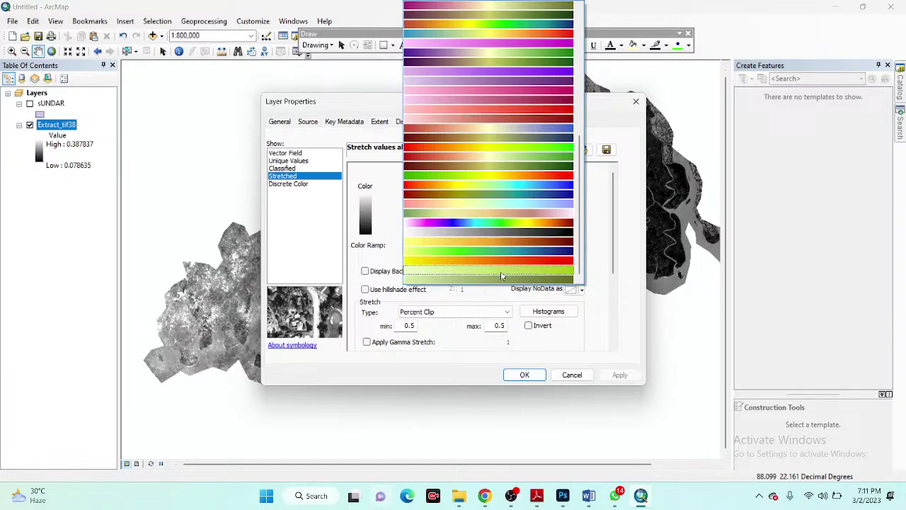
{"action": "scroll", "coordinate": [500, 258], "scroll_direction": "up", "scroll_amount": 15}
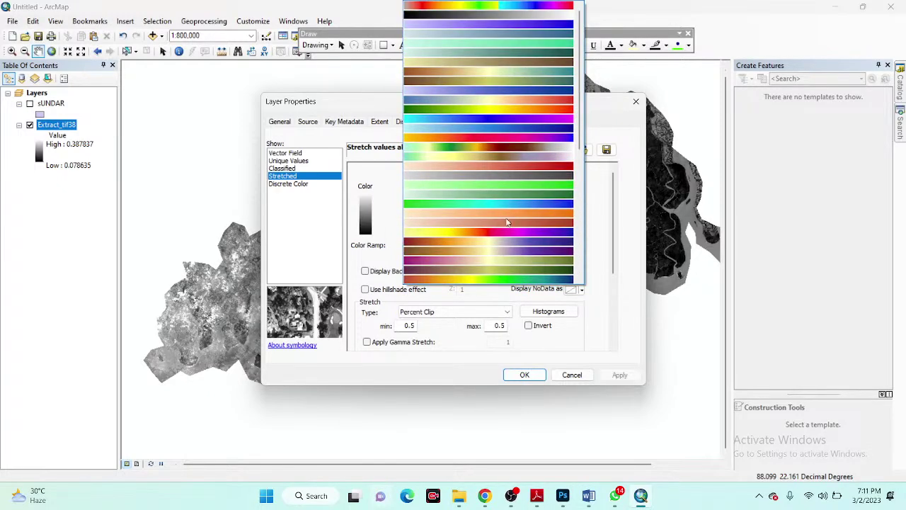
{"action": "left_click", "coordinate": [510, 105]}
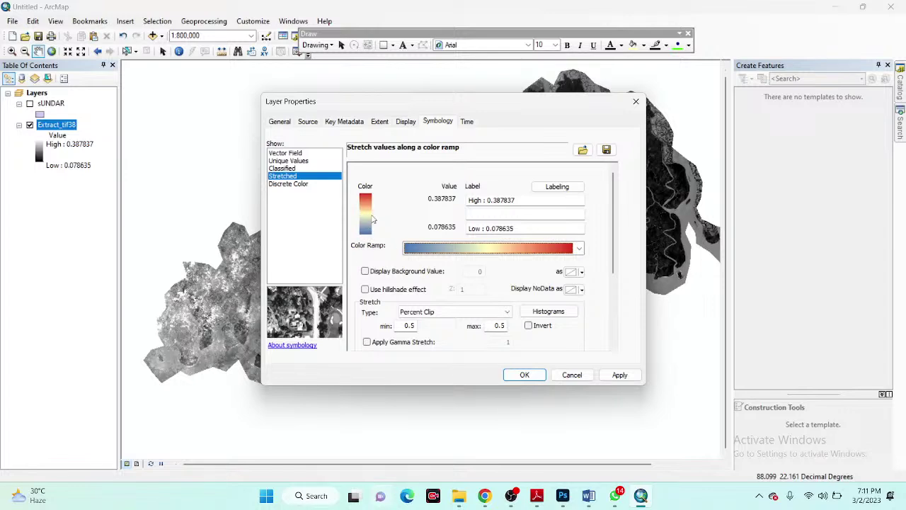
{"action": "left_click", "coordinate": [619, 375]}
{"action": "left_click", "coordinate": [525, 376]}
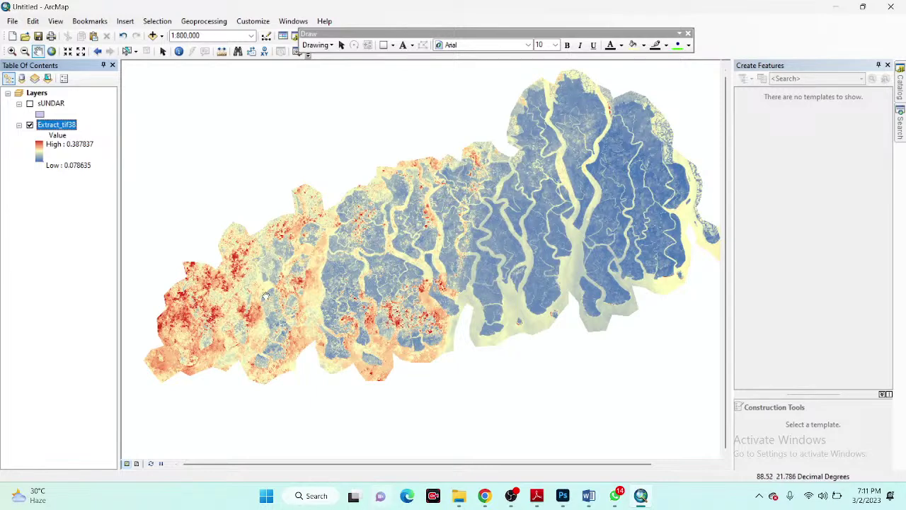
Examine the red patches and river channels of the recolored salinity raster up close and across the whole study area
{"action": "scroll", "coordinate": [389, 276], "scroll_direction": "up", "scroll_amount": 1}
{"action": "scroll", "coordinate": [392, 281], "scroll_direction": "up", "scroll_amount": 5}
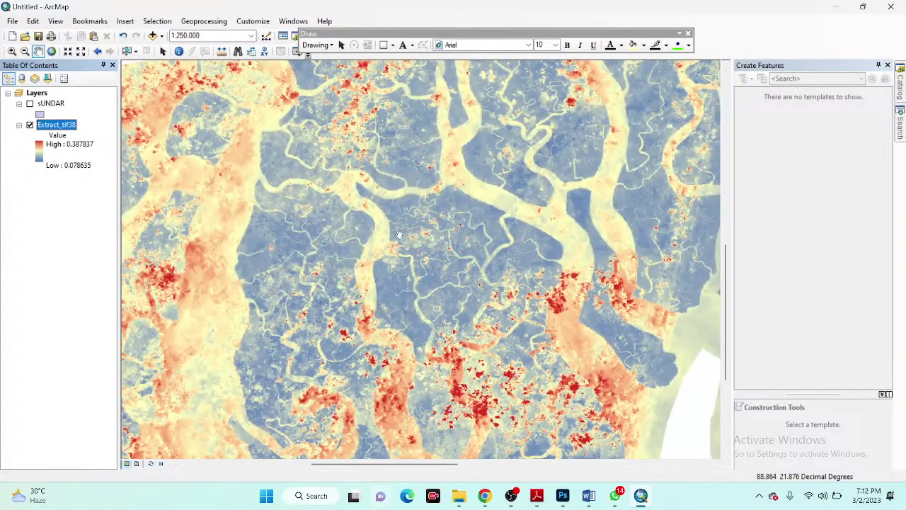
{"action": "scroll", "coordinate": [374, 258], "scroll_direction": "up", "scroll_amount": 5}
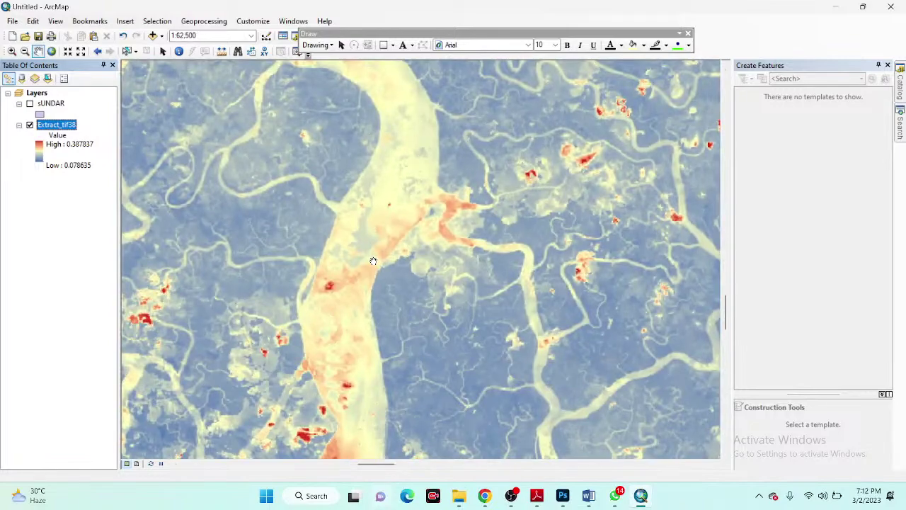
{"action": "scroll", "coordinate": [373, 261], "scroll_direction": "down", "scroll_amount": 4}
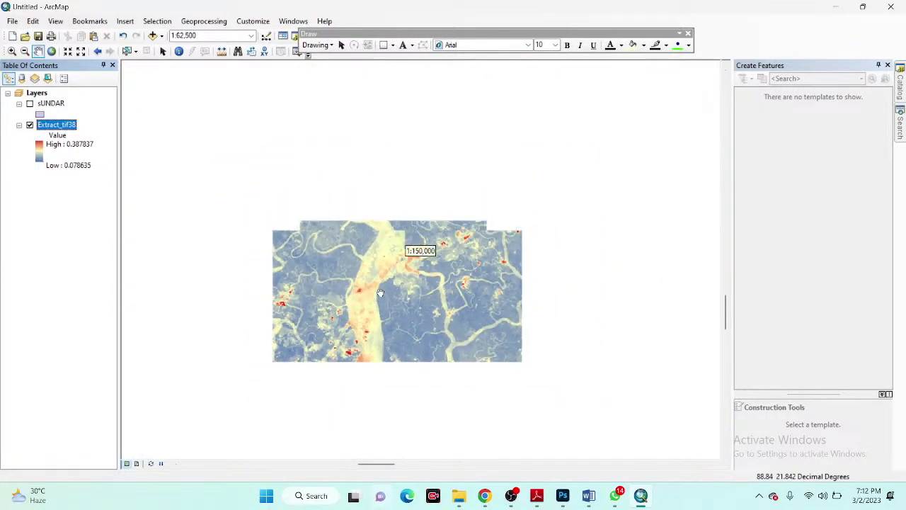
{"action": "scroll", "coordinate": [380, 291], "scroll_direction": "down", "scroll_amount": 1}
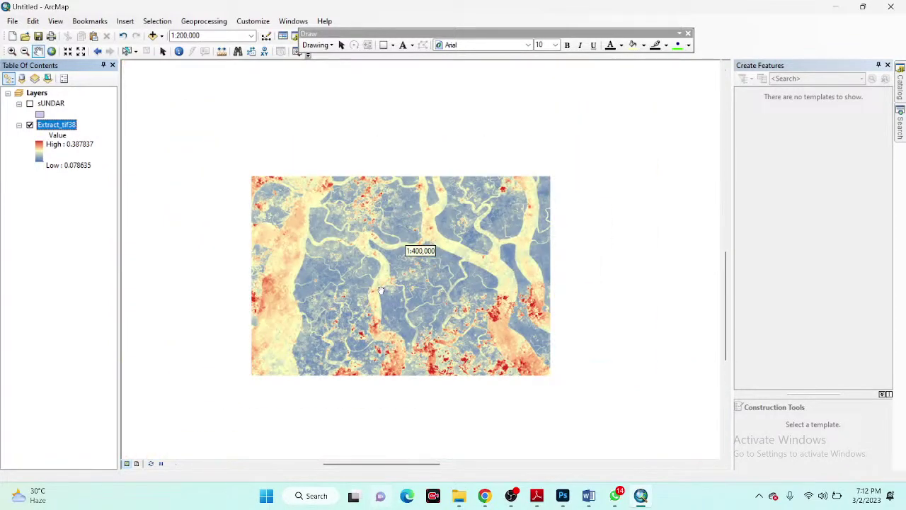
{"action": "scroll", "coordinate": [380, 291], "scroll_direction": "down", "scroll_amount": 2}
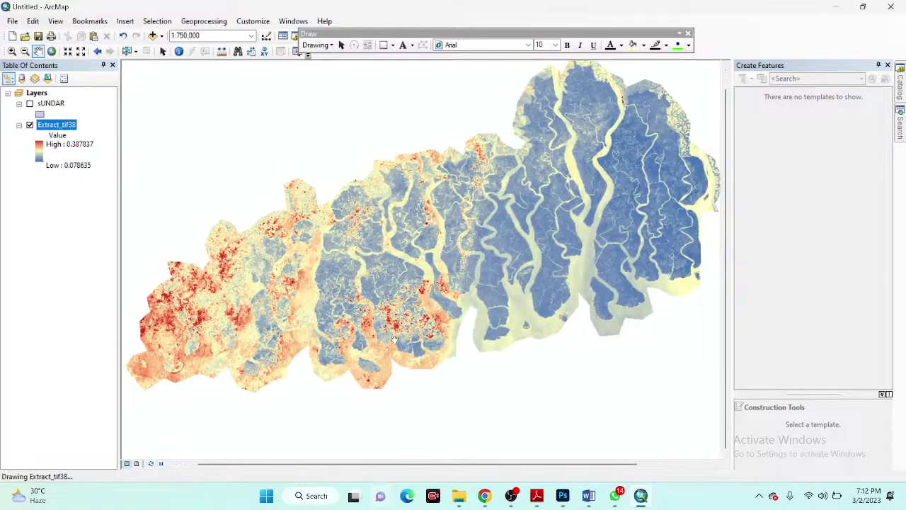
Show the map in layout view, widen the data frame to the page margins, and enlarge the raster to 1:600,000 scale
{"action": "left_click", "coordinate": [138, 463]}
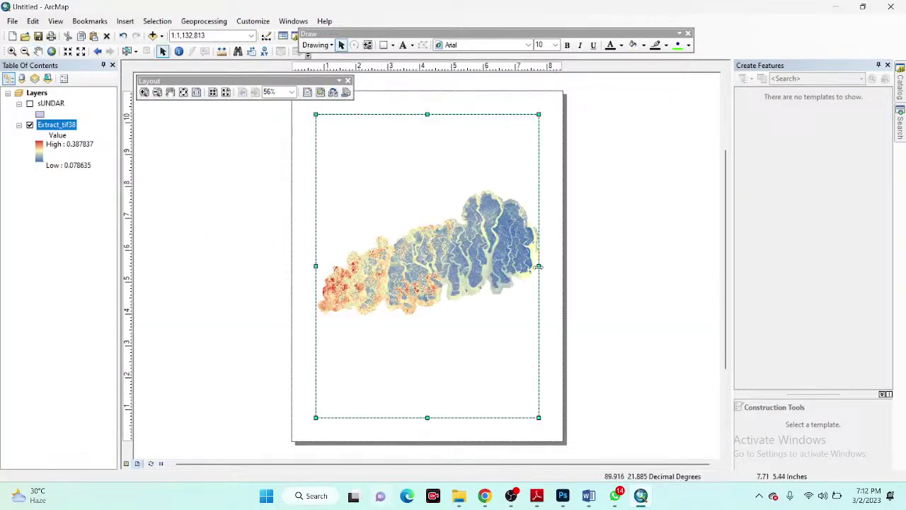
{"action": "left_click_drag", "start_coordinate": [539, 265], "coordinate": [554, 266]}
{"action": "left_click_drag", "start_coordinate": [315, 265], "coordinate": [303, 266]}
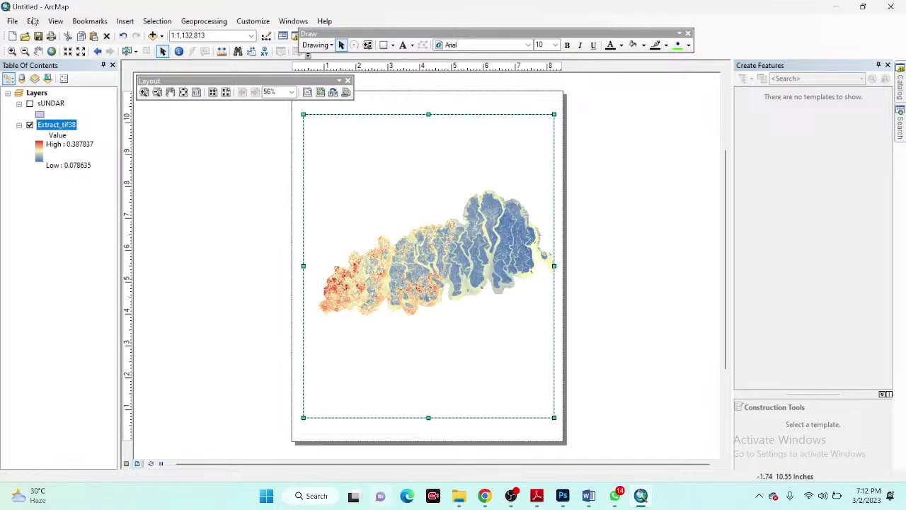
{"action": "left_click", "coordinate": [67, 52]}
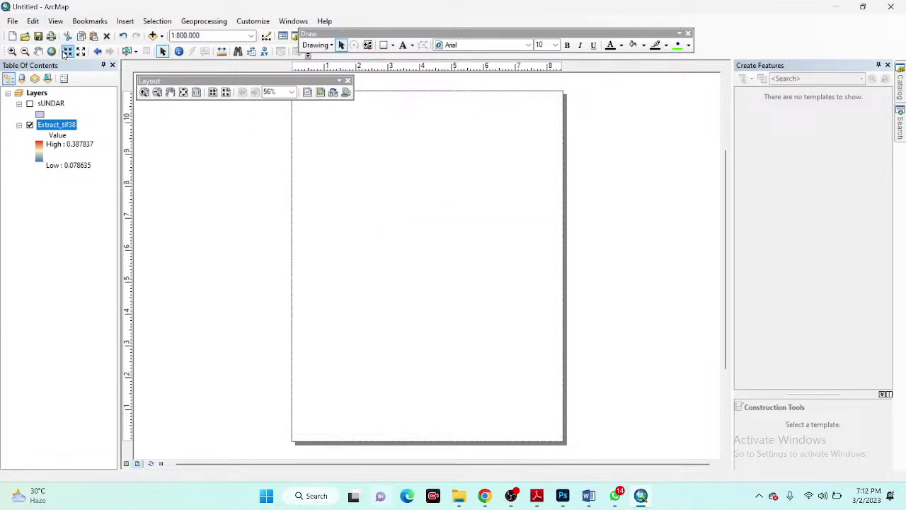
{"action": "left_click", "coordinate": [67, 52]}
{"action": "left_click", "coordinate": [66, 52]}
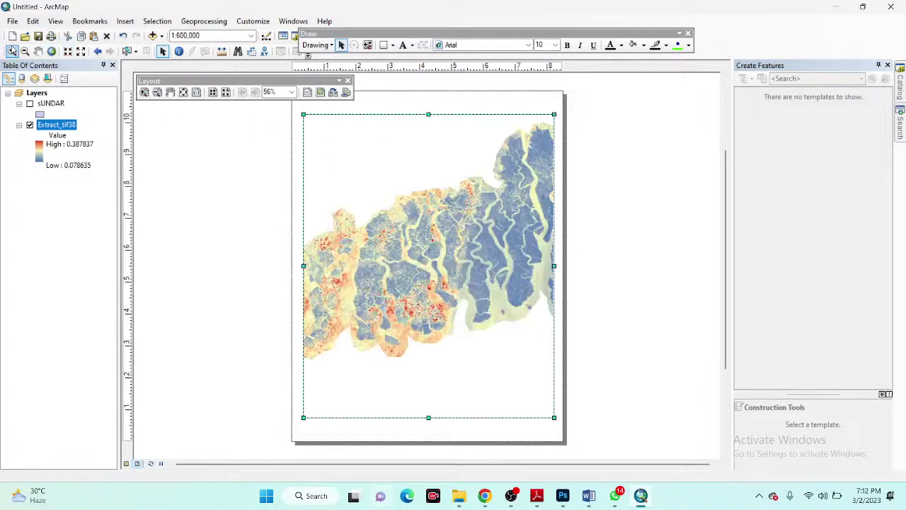
Set the page to landscape orientation with a custom size of 13 by 8.5 inches
{"action": "left_click", "coordinate": [13, 22]}
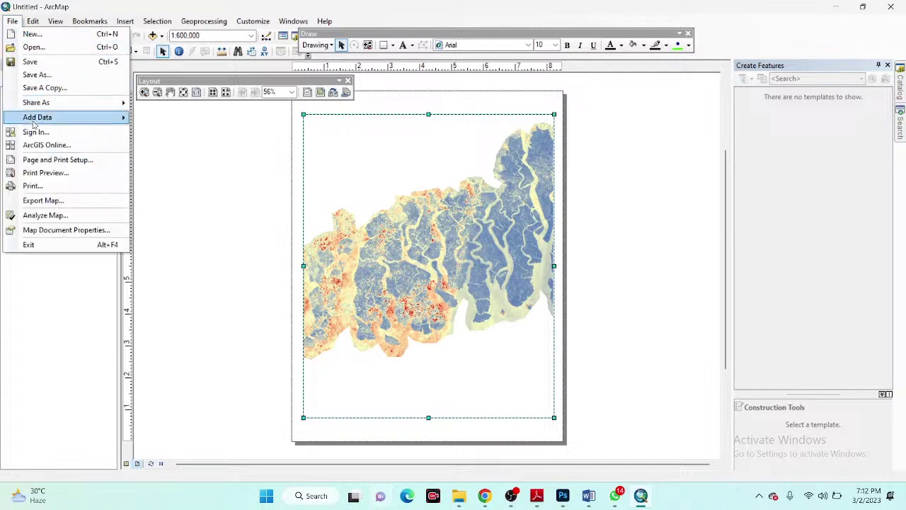
{"action": "left_click", "coordinate": [43, 161]}
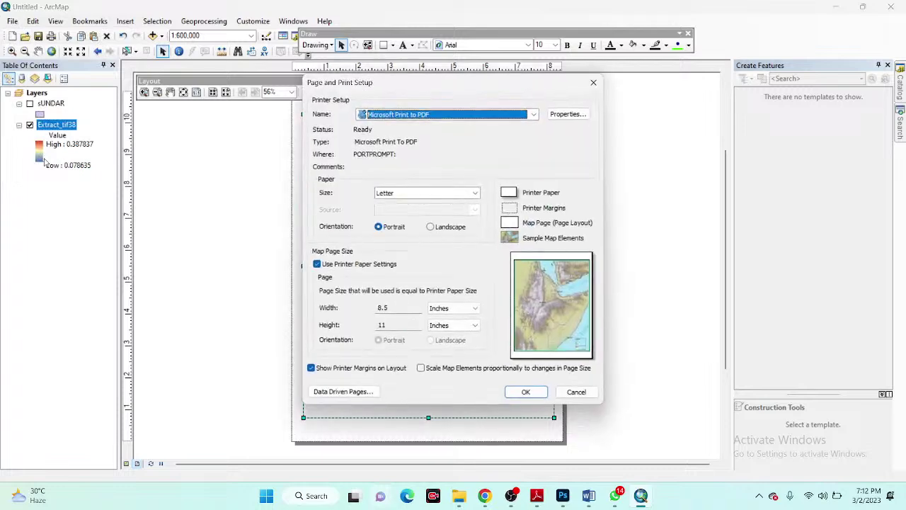
{"action": "left_click", "coordinate": [431, 228]}
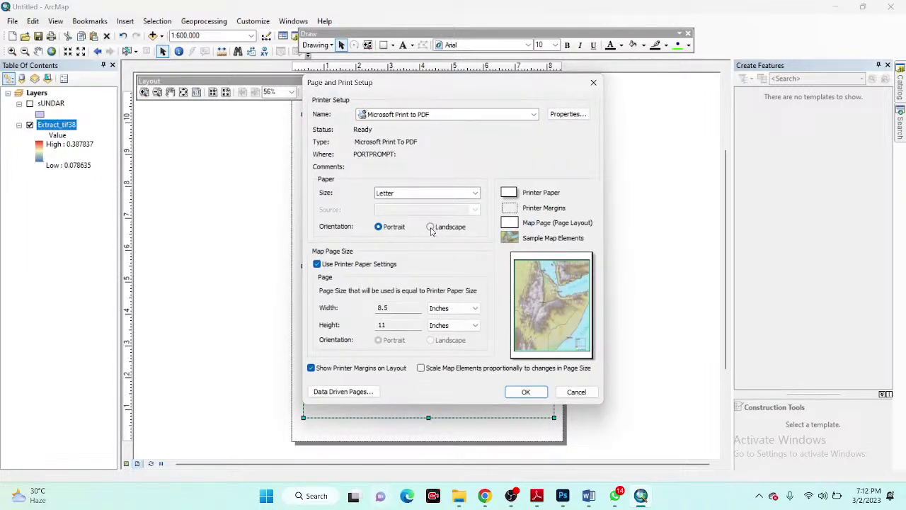
{"action": "left_click", "coordinate": [402, 307]}
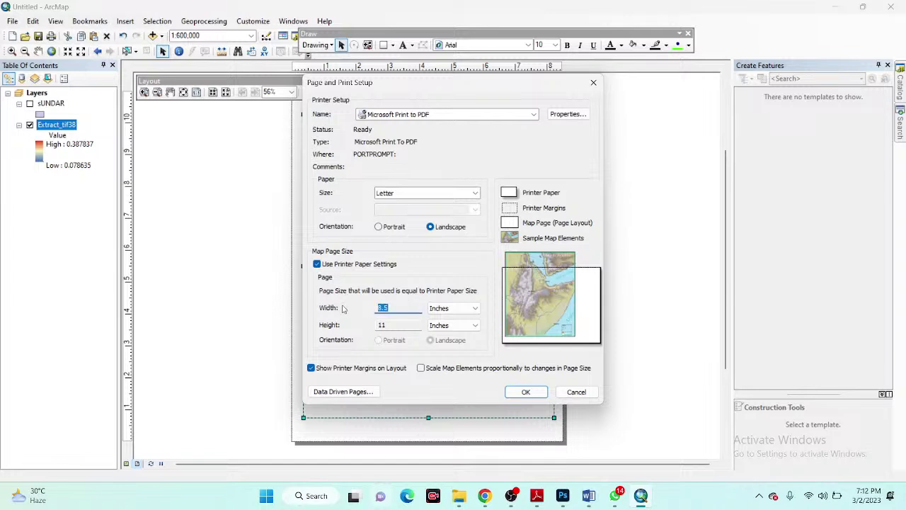
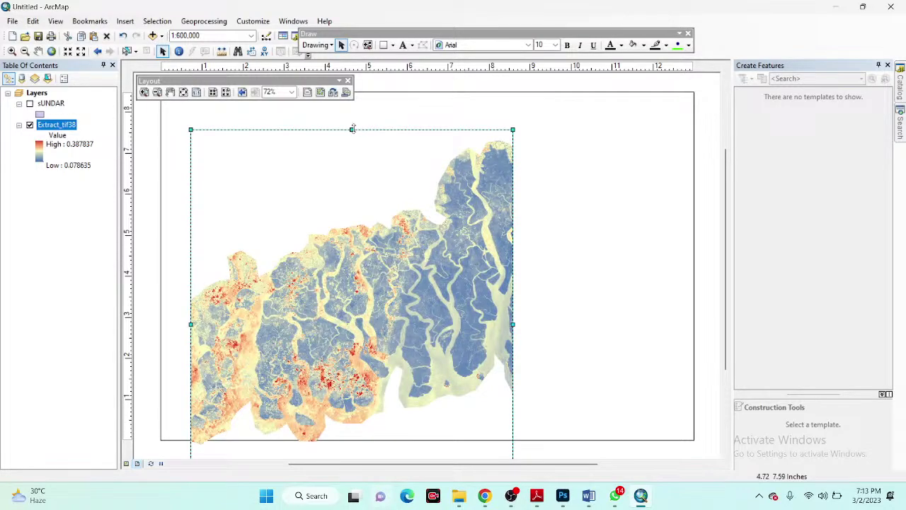
Shorten the data frame from its upper edge, move it into the page's upper left corner, and close the Layout toolbar
{"action": "left_click_drag", "start_coordinate": [353, 128], "coordinate": [352, 246]}
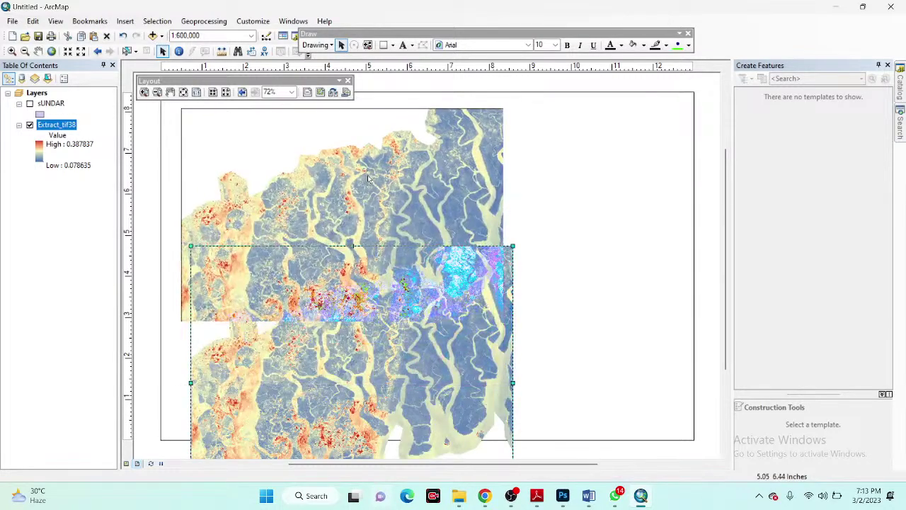
{"action": "key", "text": "ctrl+z"}
{"action": "left_click", "coordinate": [348, 81]}
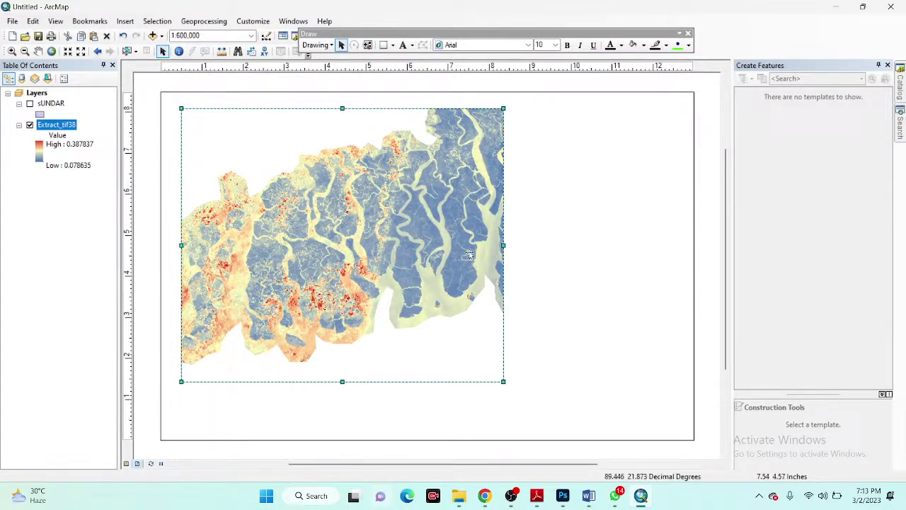
Stretch the data frame on all sides so that it fills the 13-inch page with a narrow margin
{"action": "left_click_drag", "start_coordinate": [503, 245], "coordinate": [664, 246]}
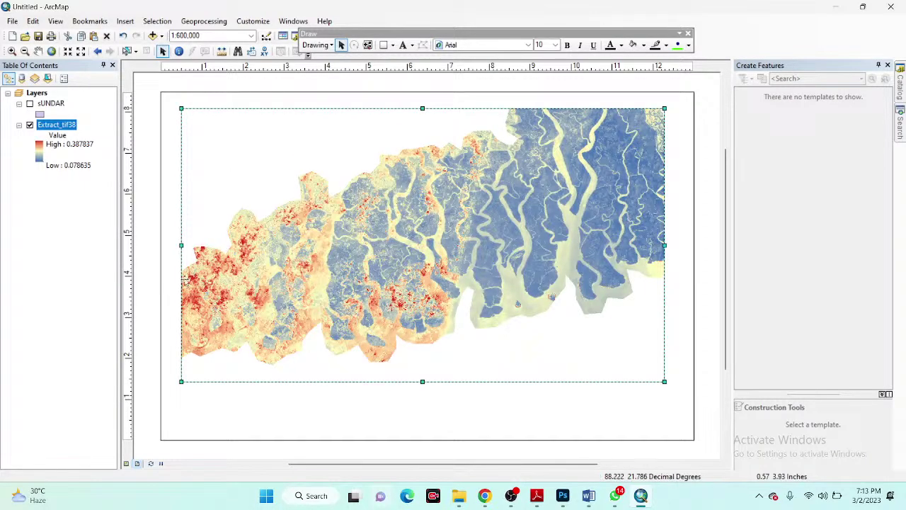
{"action": "left_click_drag", "start_coordinate": [181, 245], "coordinate": [174, 248]}
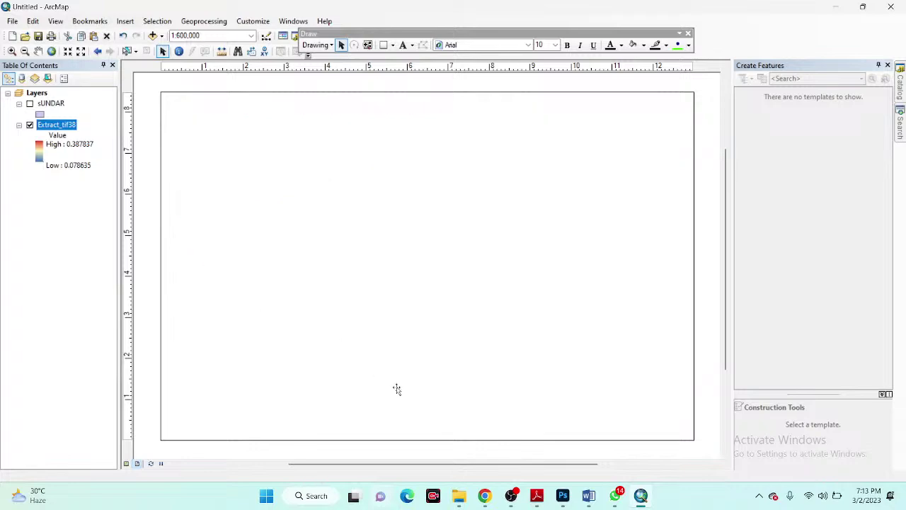
{"action": "left_click_drag", "start_coordinate": [419, 392], "coordinate": [419, 413]}
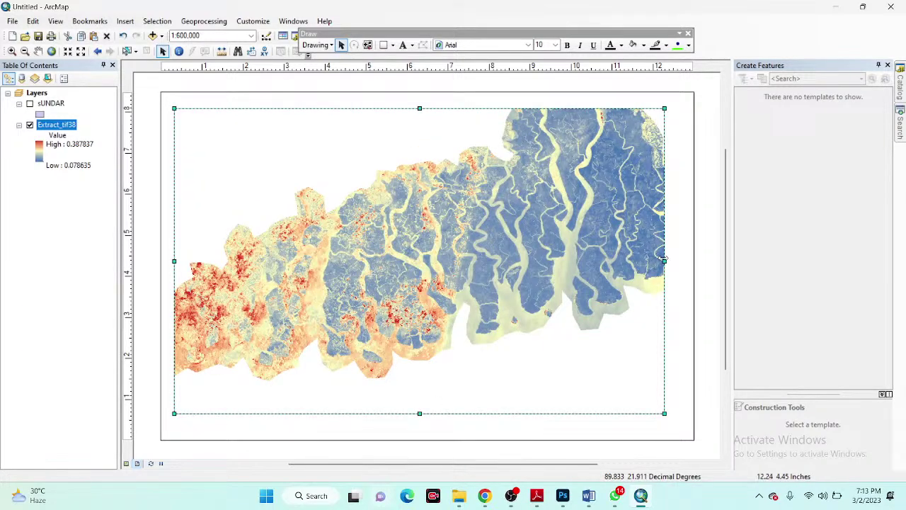
{"action": "left_click_drag", "start_coordinate": [664, 262], "coordinate": [683, 261]}
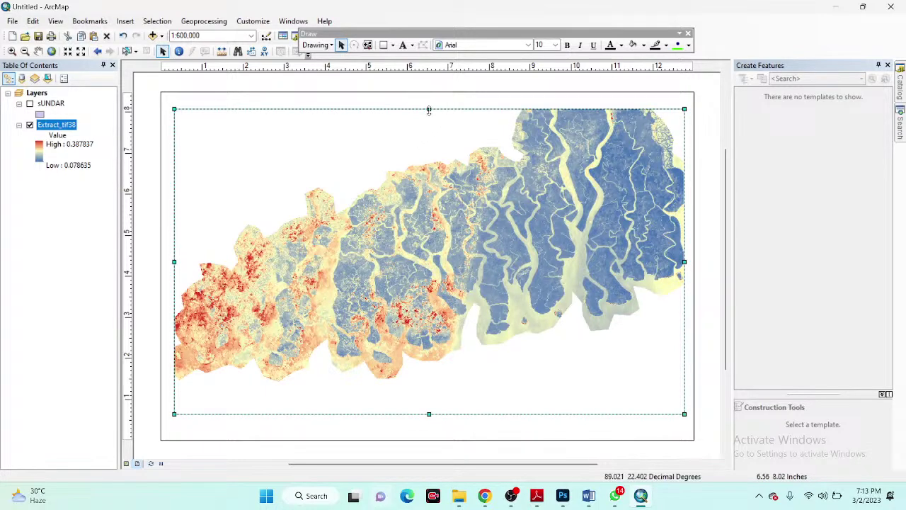
{"action": "left_click_drag", "start_coordinate": [429, 108], "coordinate": [429, 106]}
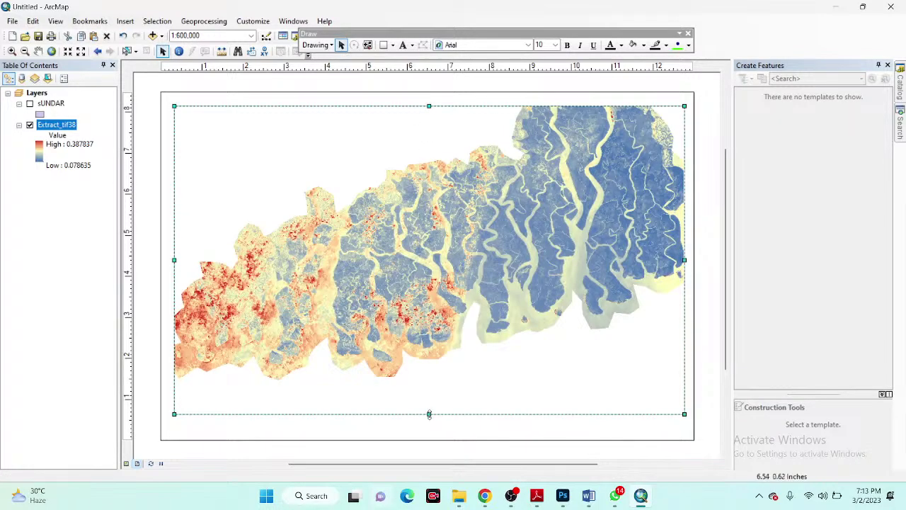
{"action": "left_click_drag", "start_coordinate": [430, 418], "coordinate": [429, 432]}
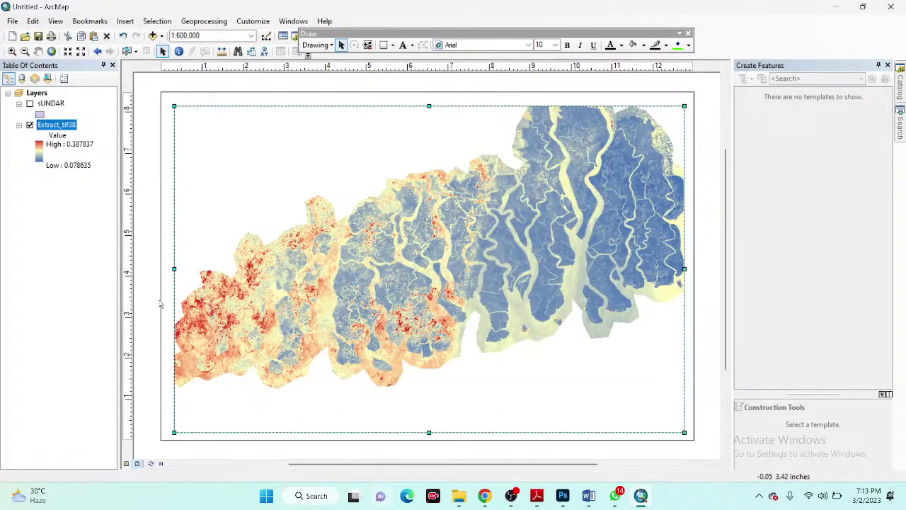
{"action": "left_click_drag", "start_coordinate": [173, 269], "coordinate": [168, 270]}
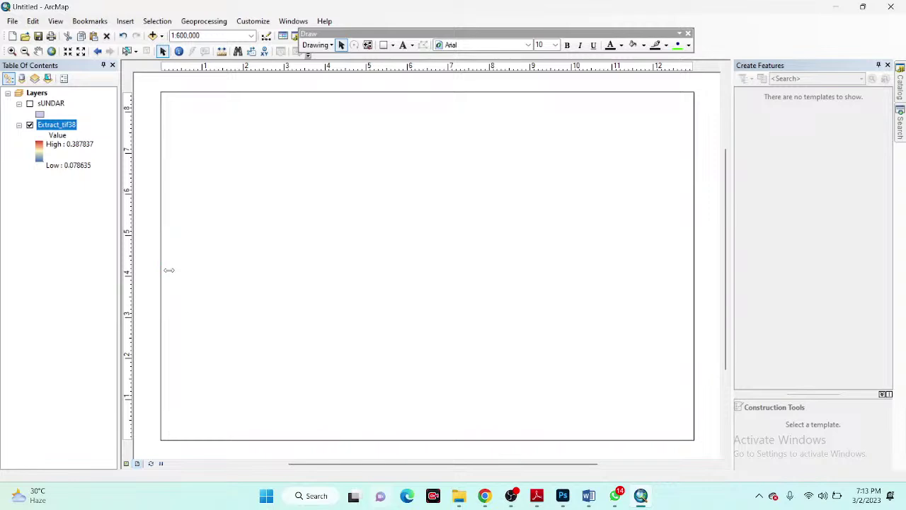
Set the page width to 15 inches and extend the data frame's right edge to the new page margin
{"action": "left_click", "coordinate": [13, 21]}
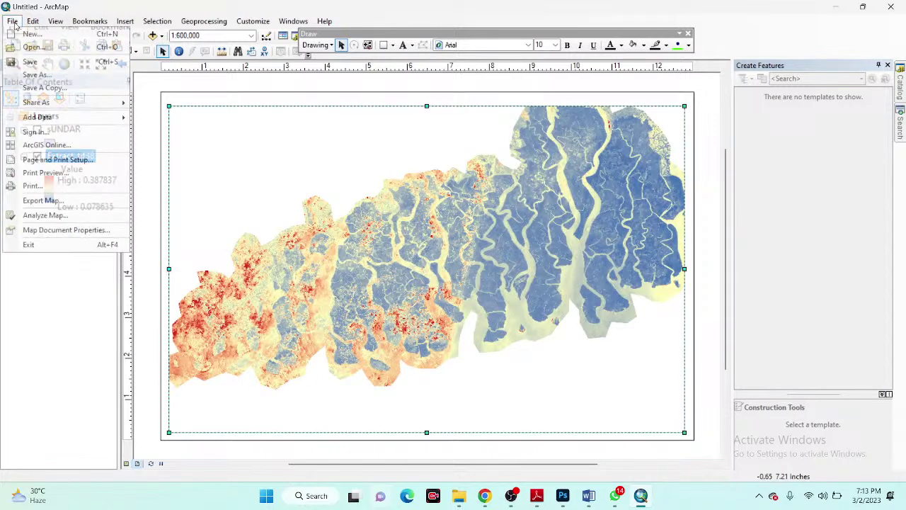
{"action": "left_click", "coordinate": [44, 161]}
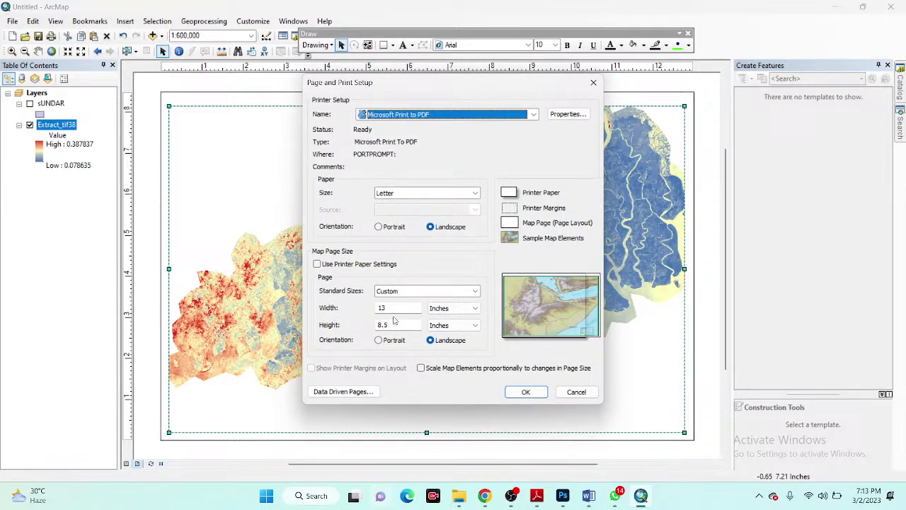
{"action": "left_click", "coordinate": [382, 308]}
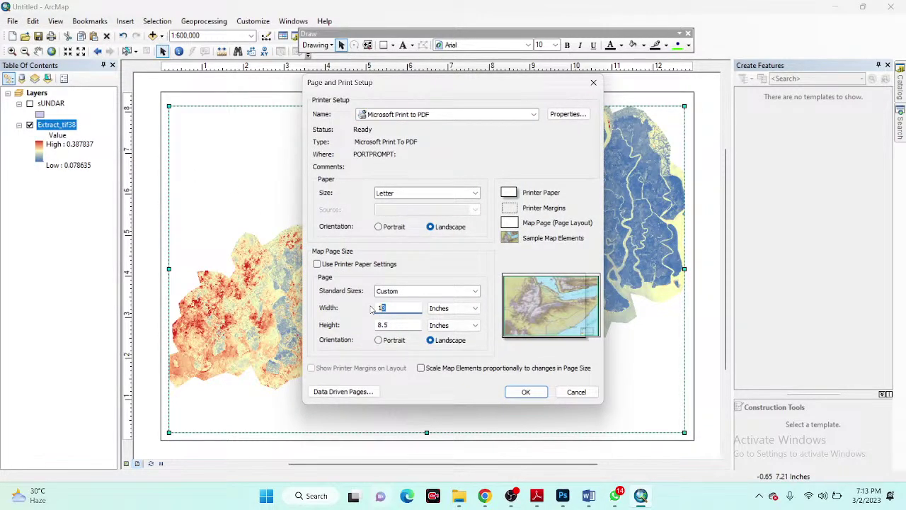
{"action": "type", "text": "5"}
{"action": "left_click", "coordinate": [526, 392]}
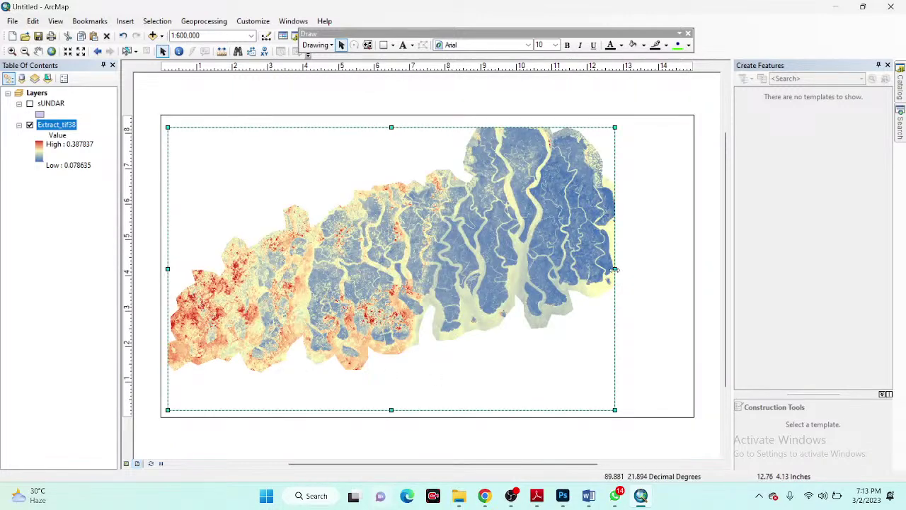
{"action": "left_click_drag", "start_coordinate": [614, 269], "coordinate": [687, 270]}
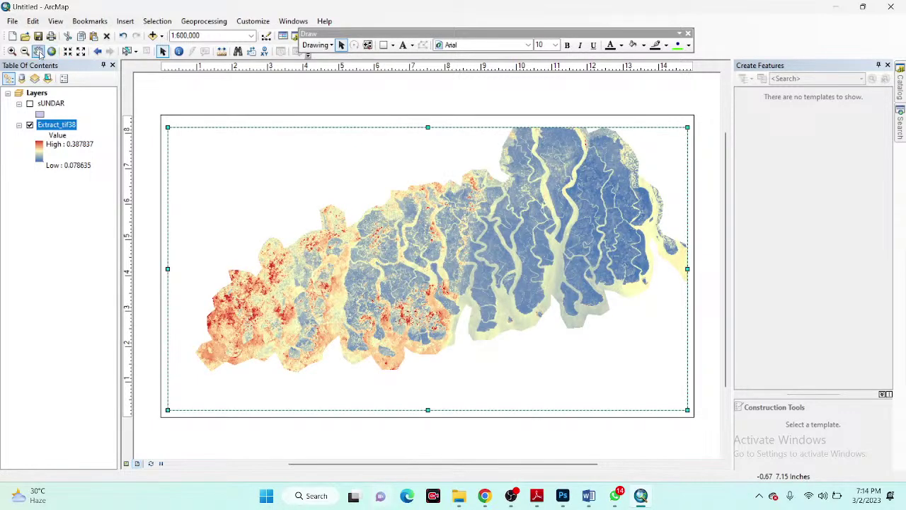
Pan the salinity raster within the data frame so that the whole study area fits inside it
{"action": "left_click", "coordinate": [38, 51]}
{"action": "left_click_drag", "start_coordinate": [451, 258], "coordinate": [443, 268]}
{"action": "scroll", "coordinate": [443, 268], "scroll_direction": "down", "scroll_amount": 1}
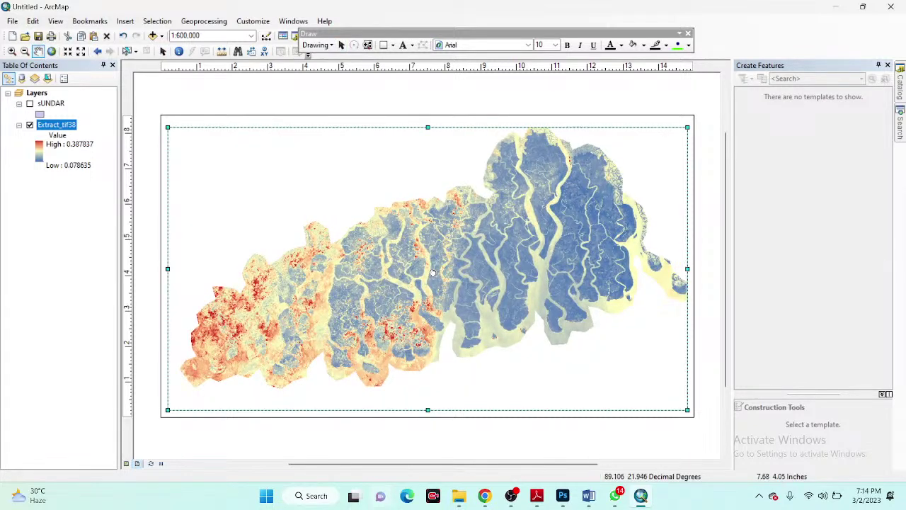
{"action": "scroll", "coordinate": [430, 274], "scroll_direction": "down", "scroll_amount": 1}
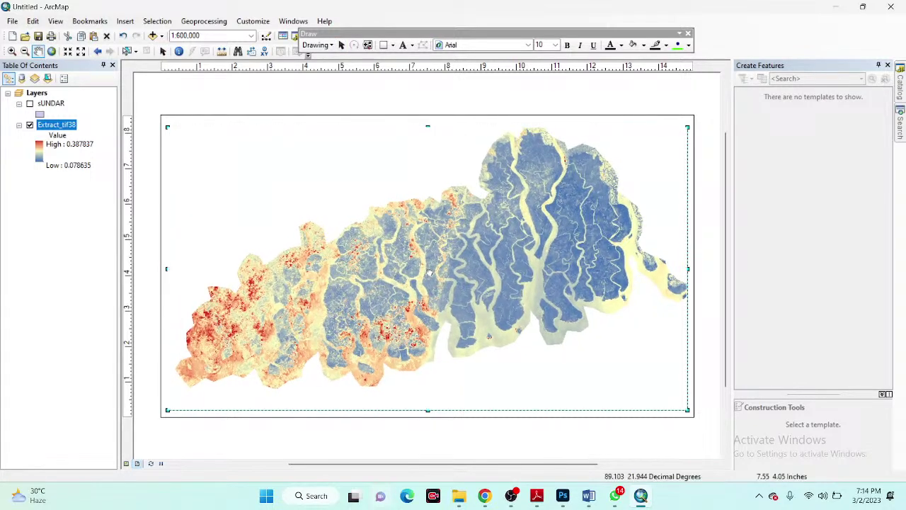
{"action": "left_click_drag", "start_coordinate": [430, 274], "coordinate": [426, 281]}
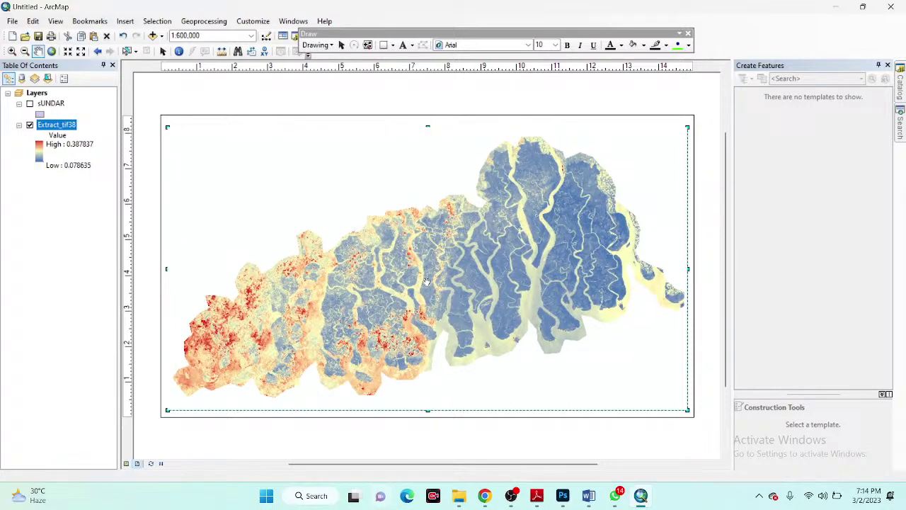
{"action": "scroll", "coordinate": [426, 281], "scroll_direction": "down", "scroll_amount": 1}
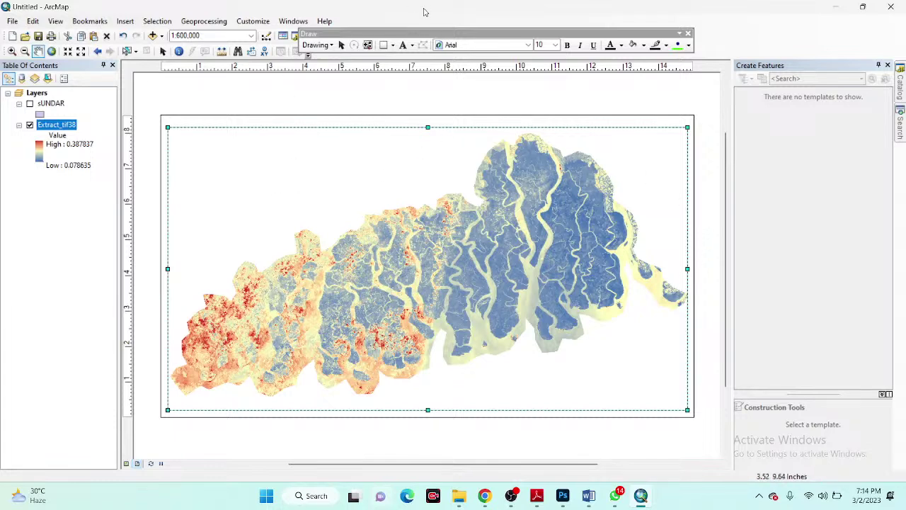
Insert a legend for Extract_tif38 with the default wizard settings and place it in the lower right corner of the map
{"action": "left_click", "coordinate": [123, 23]}
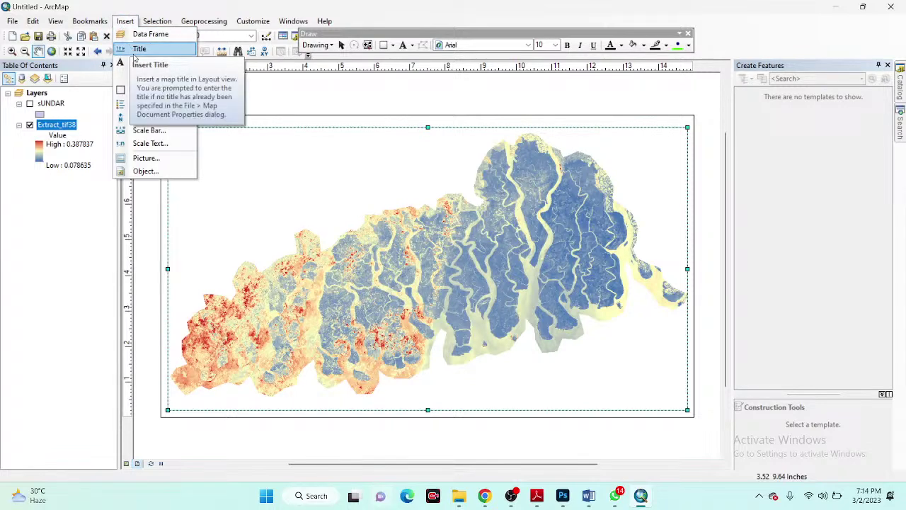
{"action": "left_click", "coordinate": [146, 106]}
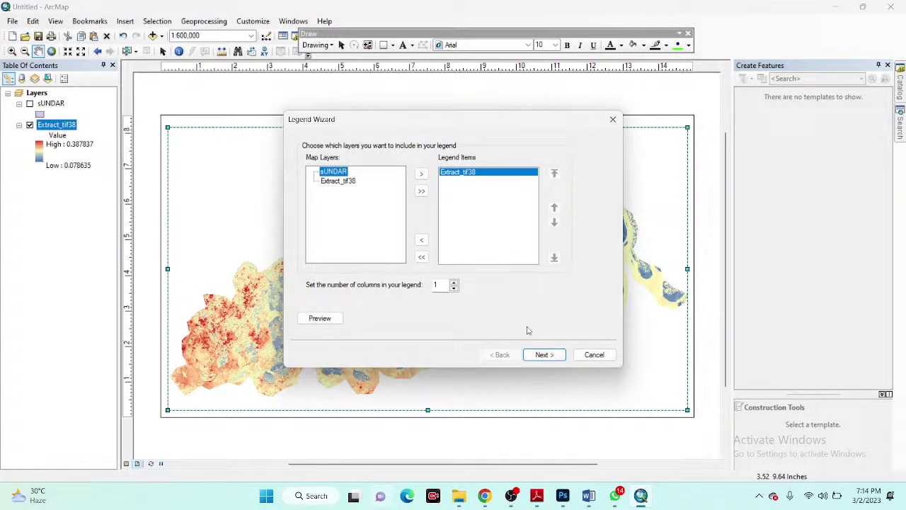
{"action": "left_click", "coordinate": [544, 354]}
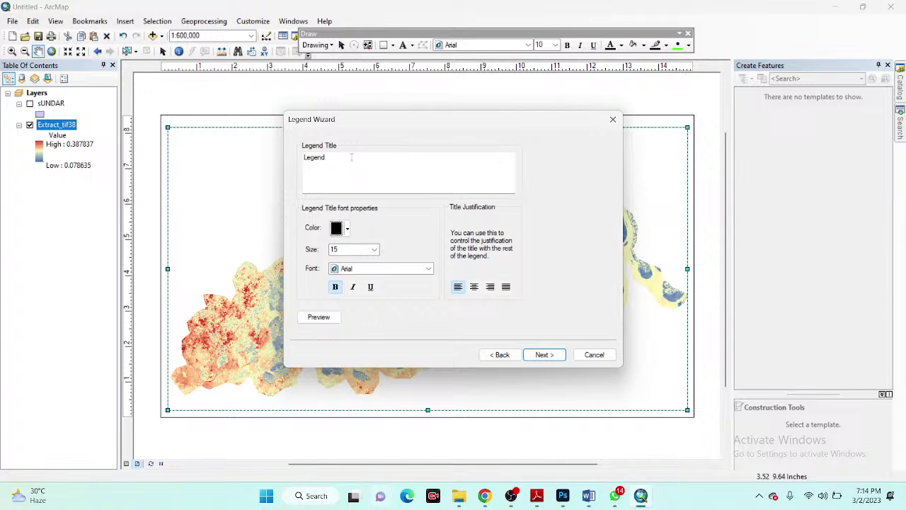
{"action": "left_click", "coordinate": [543, 355]}
{"action": "left_click", "coordinate": [543, 355]}
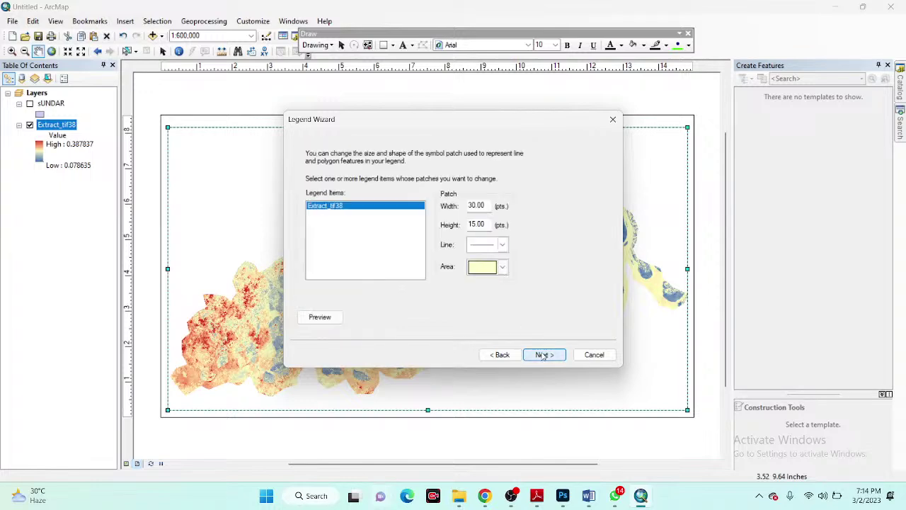
{"action": "left_click", "coordinate": [543, 354]}
{"action": "left_click", "coordinate": [543, 355]}
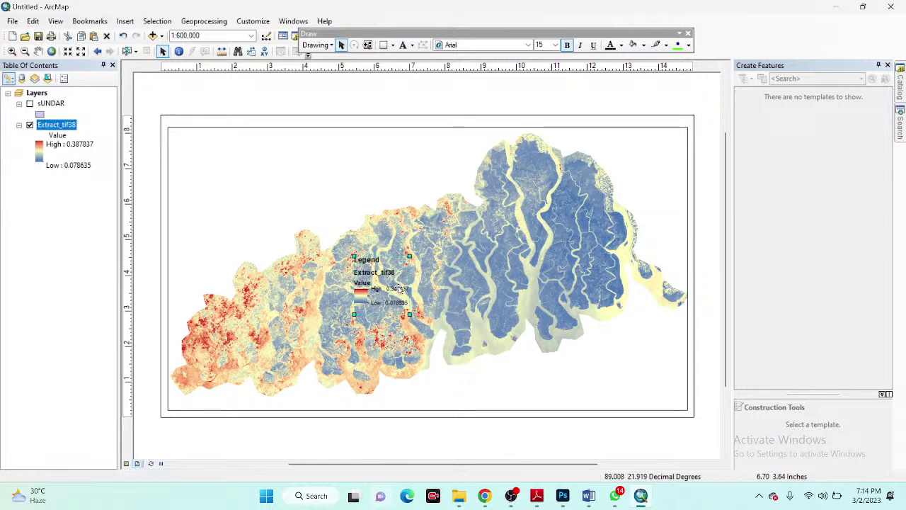
{"action": "left_click_drag", "start_coordinate": [400, 289], "coordinate": [614, 366]}
Convert the legend to graphics
{"action": "right_click", "coordinate": [613, 366]}
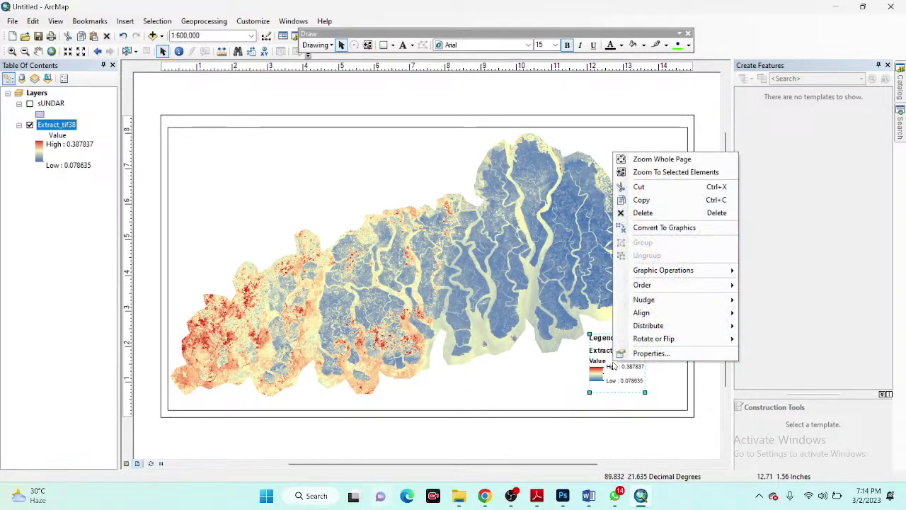
{"action": "left_click", "coordinate": [639, 233]}
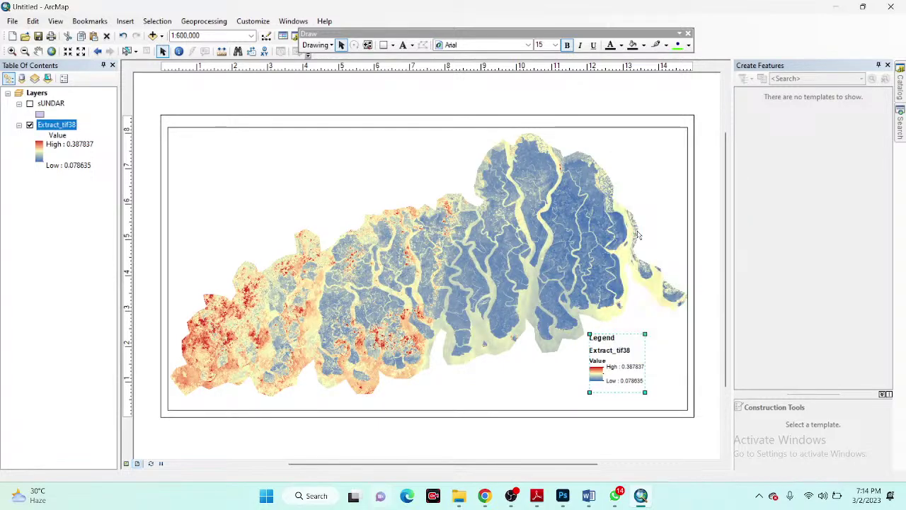
{"action": "right_click", "coordinate": [613, 374]}
{"action": "key", "text": "Escape"}
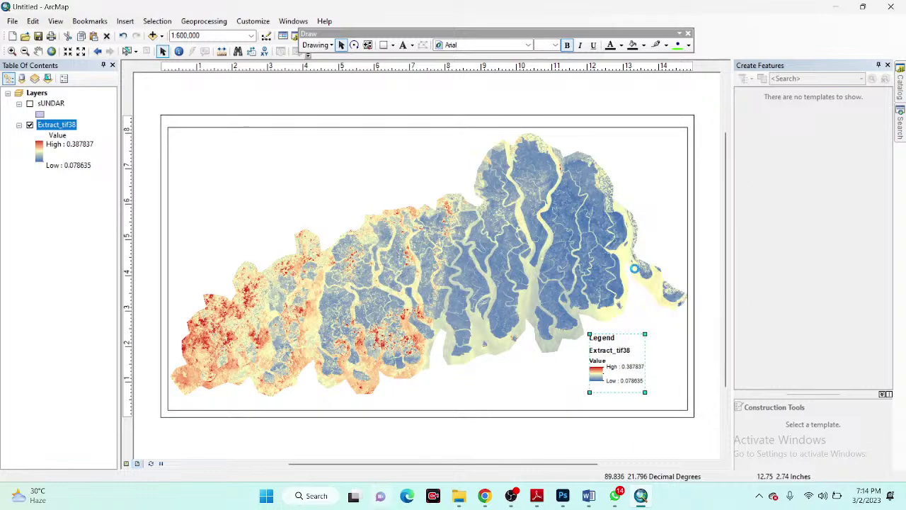
Delete the Extract_tif38 layer name and the "Legend" heading from the legend graphics
{"action": "left_click", "coordinate": [562, 374]}
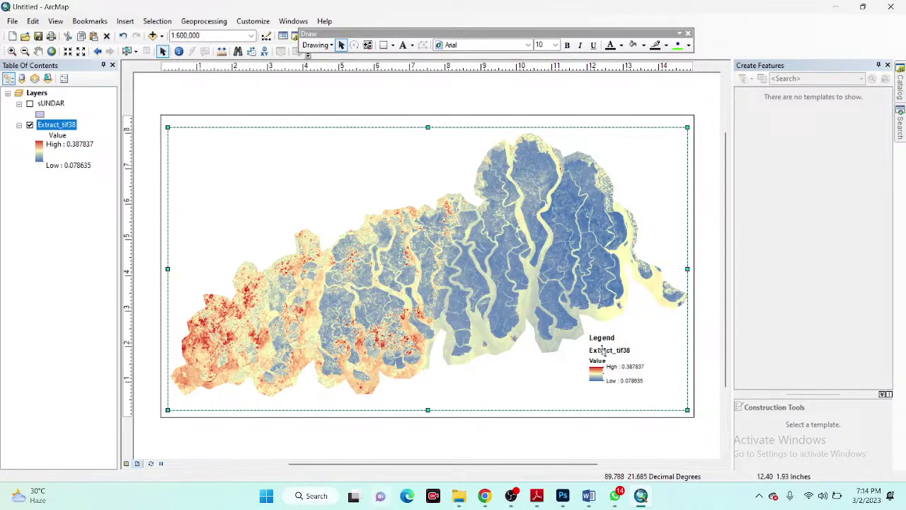
{"action": "left_click", "coordinate": [603, 352]}
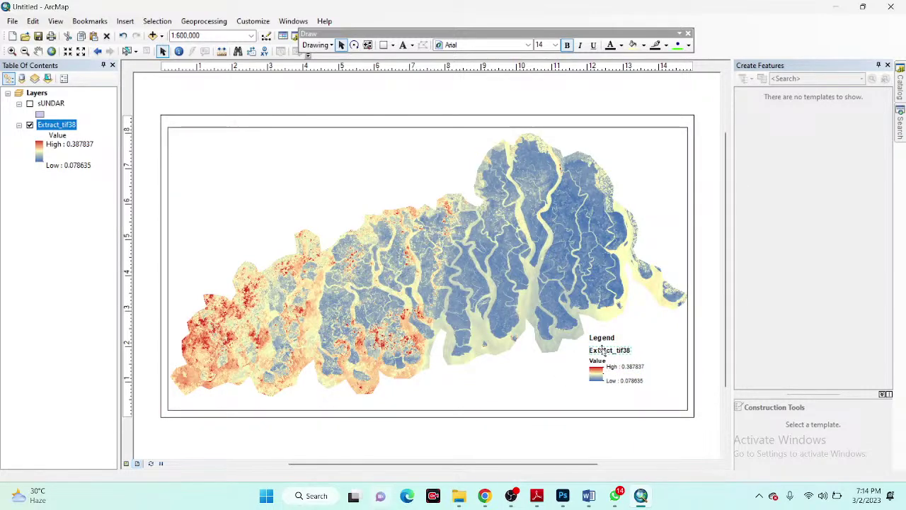
{"action": "key", "text": "Delete"}
{"action": "left_click", "coordinate": [601, 339]}
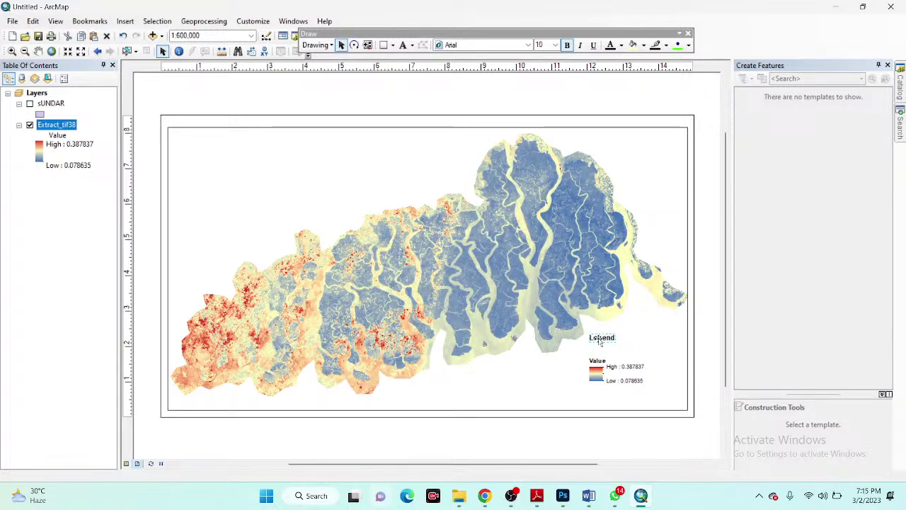
{"action": "key", "text": "Delete"}
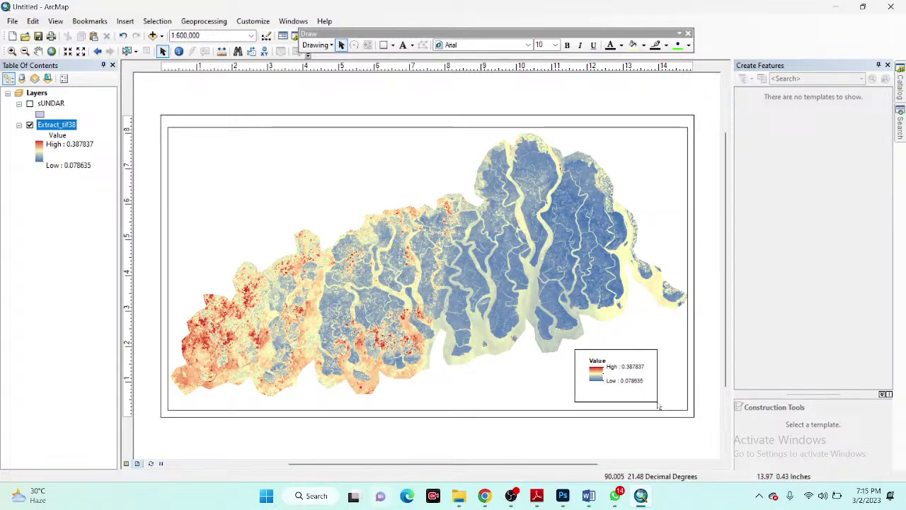
Group the remaining legend elements and enlarge the group to fill the lower right corner of the map frame
{"action": "left_click", "coordinate": [597, 368]}
{"action": "right_click", "coordinate": [598, 368]}
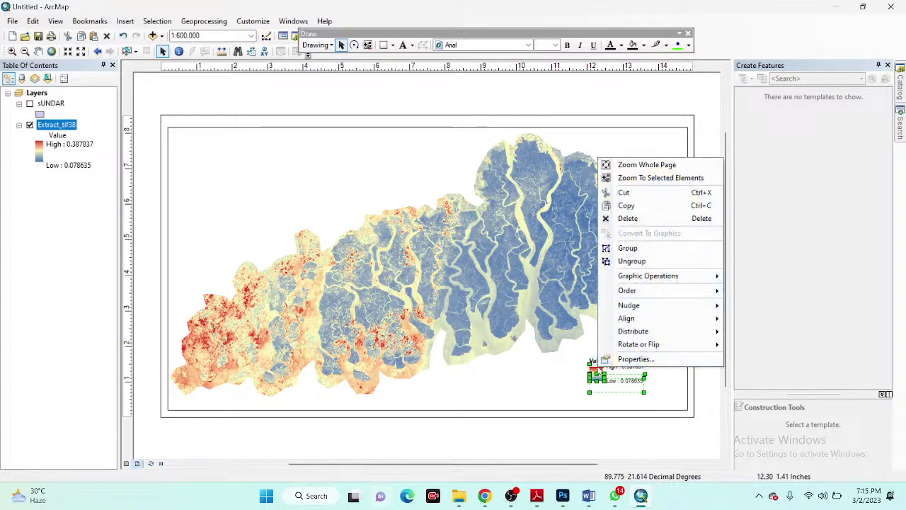
{"action": "left_click", "coordinate": [626, 249]}
{"action": "mouse_move", "coordinate": [645, 356]}
{"action": "left_mouse_down"}
{"action": "mouse_move", "coordinate": [668, 330]}
{"action": "mouse_move", "coordinate": [682, 335]}
{"action": "mouse_move", "coordinate": [651, 369]}
{"action": "mouse_move", "coordinate": [682, 345]}
{"action": "mouse_move", "coordinate": [635, 366]}
{"action": "left_mouse_up"}
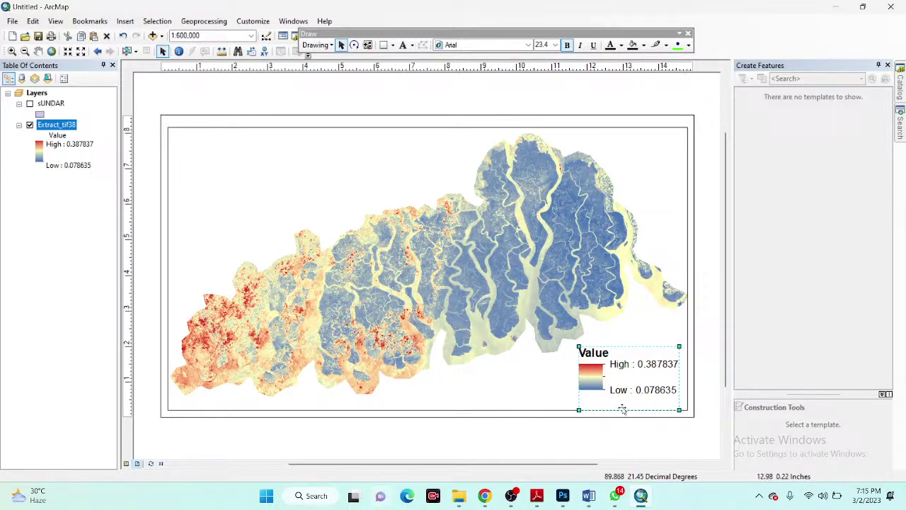
{"action": "left_click_drag", "start_coordinate": [579, 347], "coordinate": [575, 344]}
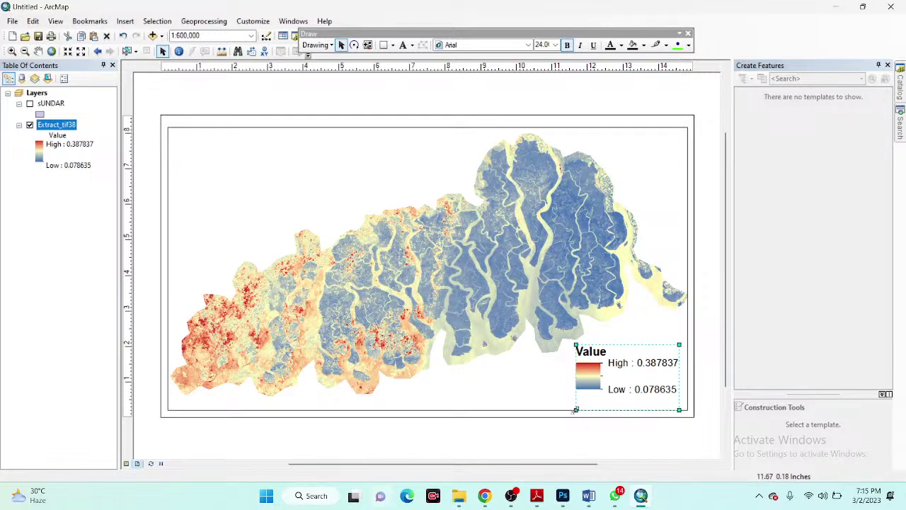
{"action": "left_click_drag", "start_coordinate": [576, 409], "coordinate": [554, 423]}
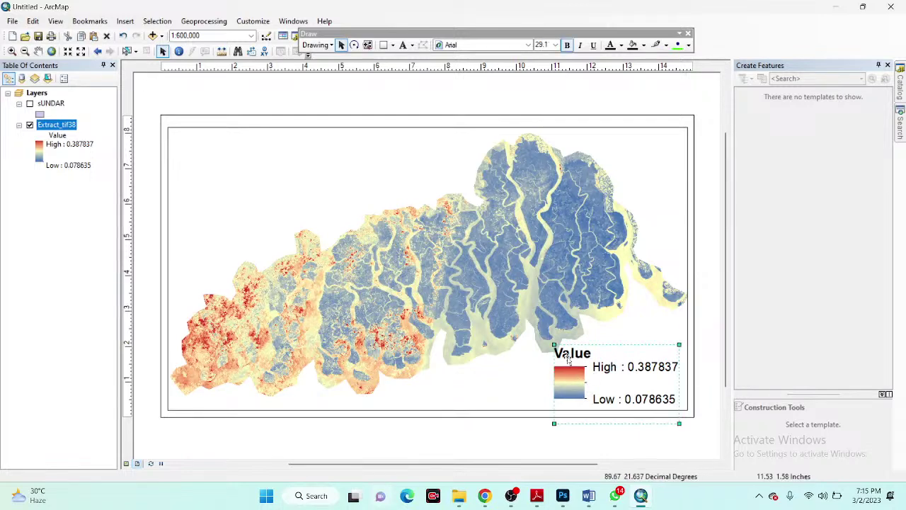
{"action": "left_click_drag", "start_coordinate": [554, 345], "coordinate": [567, 352]}
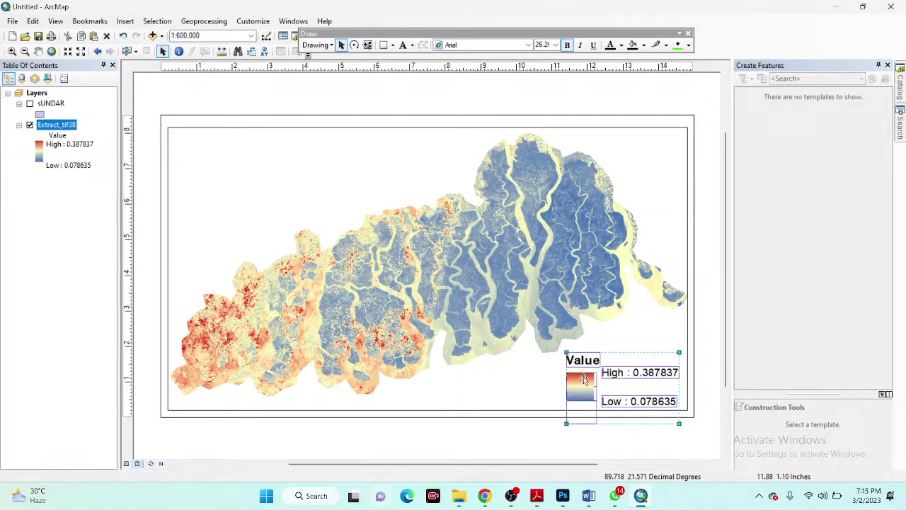
{"action": "left_click", "coordinate": [453, 312]}
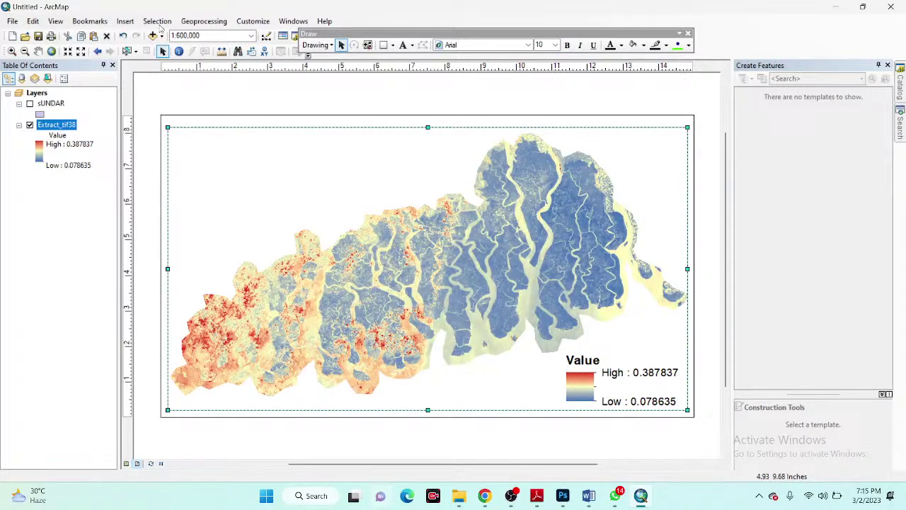
Insert the map title "Salinity index Map of Mangrove Forest" and place it inside the data frame's upper left area
{"action": "left_click", "coordinate": [126, 21]}
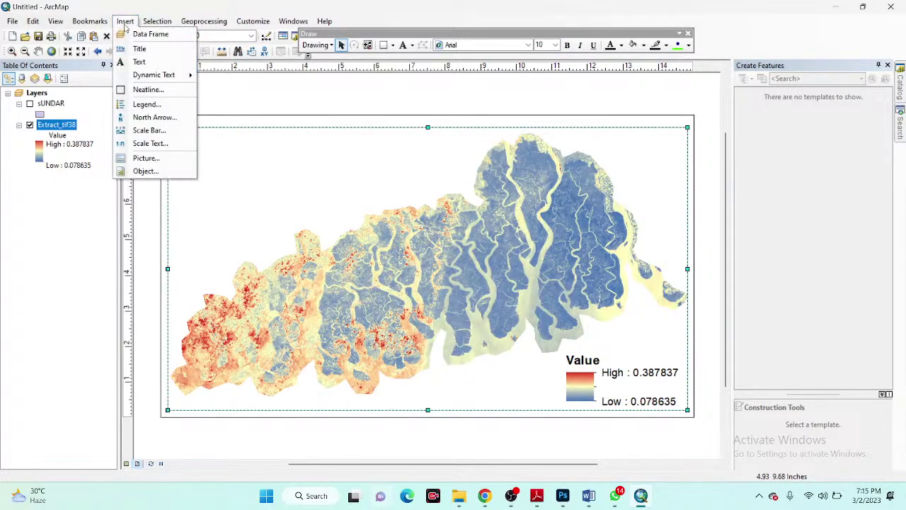
{"action": "left_click", "coordinate": [141, 48]}
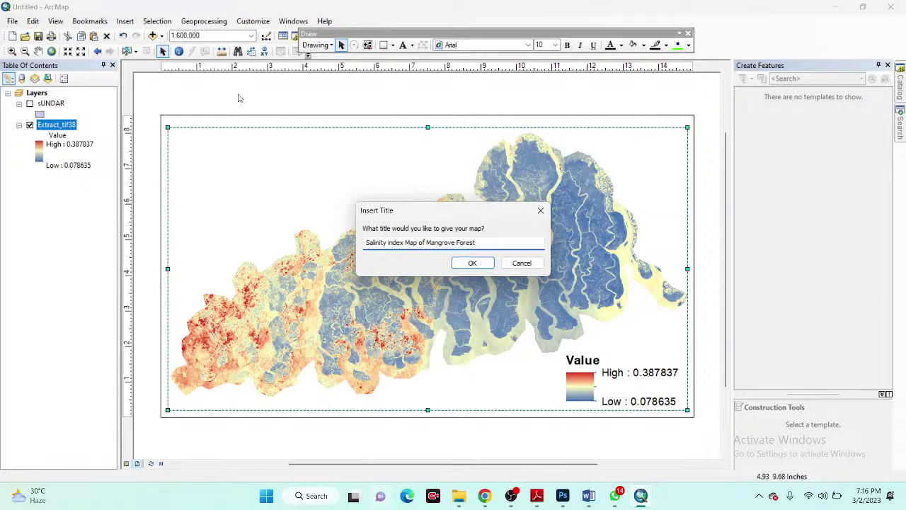
{"action": "left_click", "coordinate": [459, 262]}
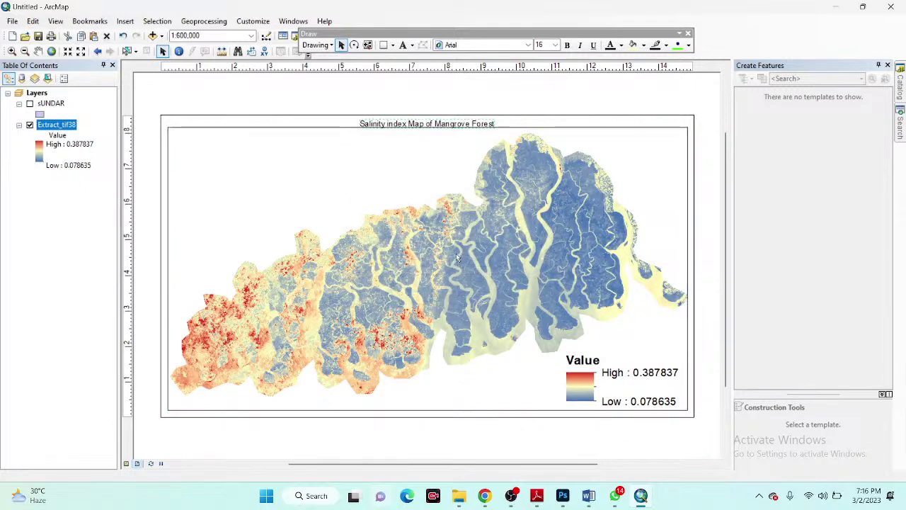
{"action": "left_click_drag", "start_coordinate": [397, 140], "coordinate": [298, 142]}
Format the map title as bold Arial 36 and reposition it inside the data frame's upper edge
{"action": "double_click", "coordinate": [298, 143]}
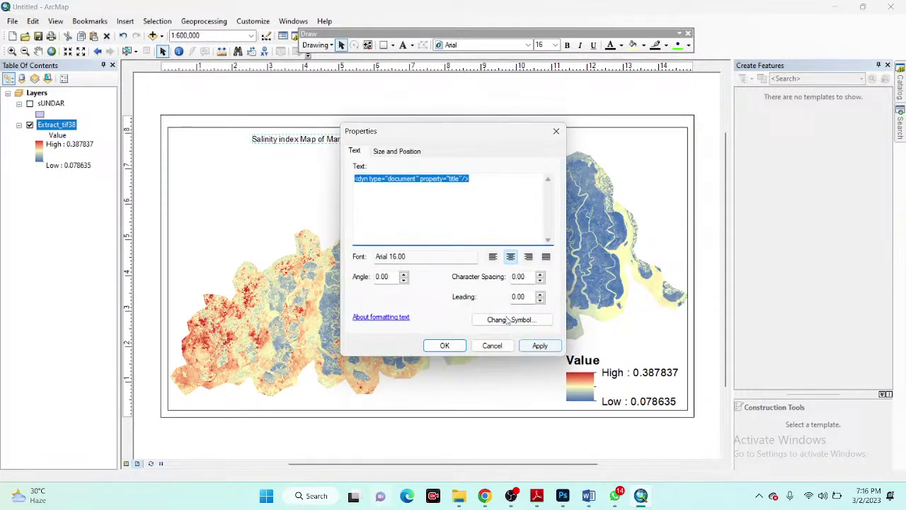
{"action": "left_click", "coordinate": [507, 320]}
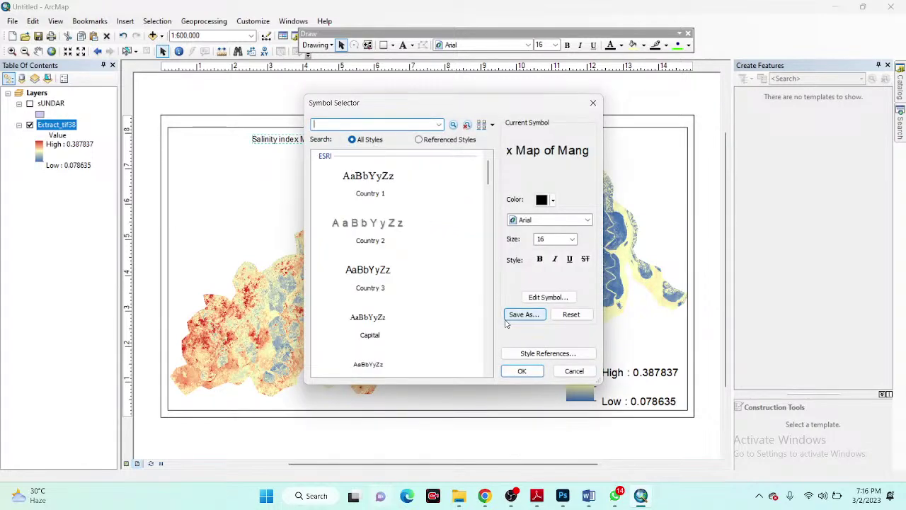
{"action": "left_click", "coordinate": [572, 239]}
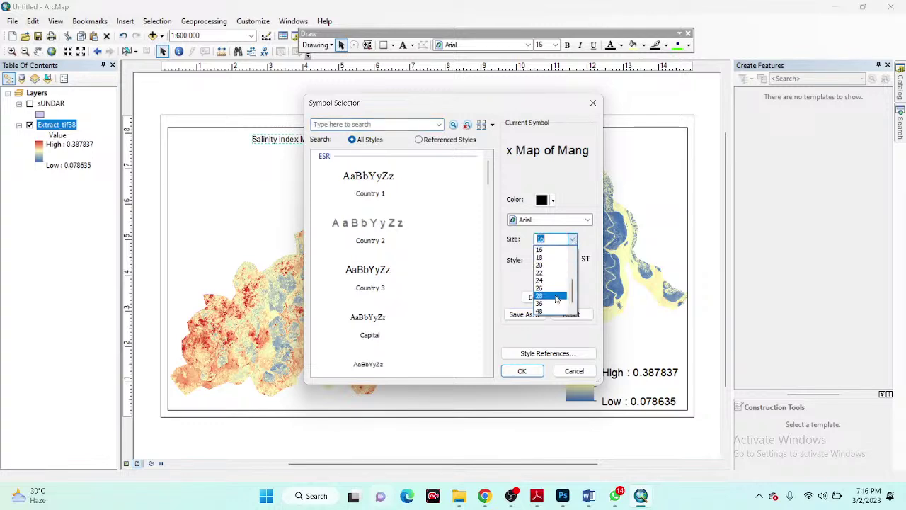
{"action": "left_click", "coordinate": [546, 303]}
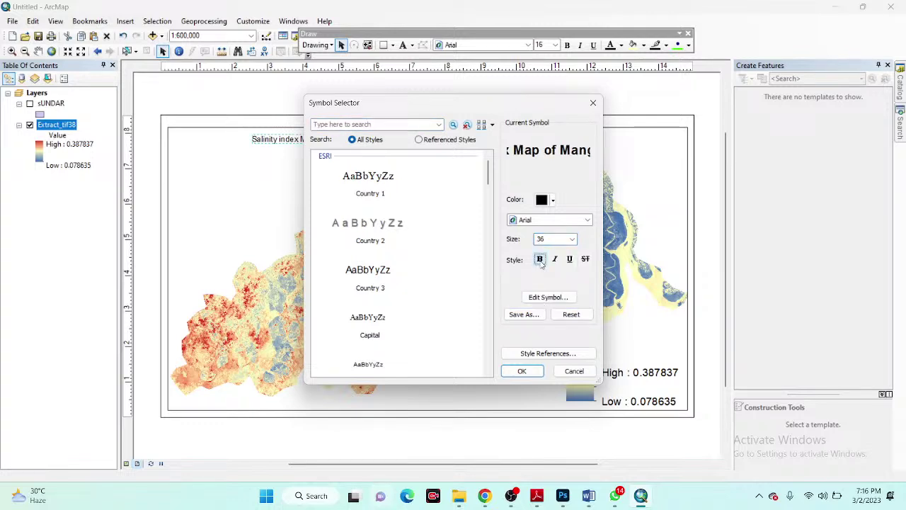
{"action": "left_click", "coordinate": [522, 371]}
{"action": "left_click", "coordinate": [541, 345]}
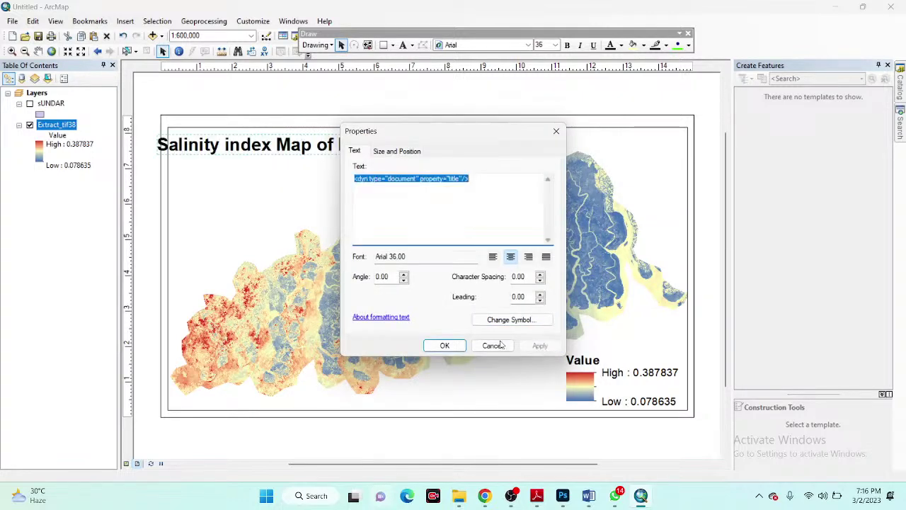
{"action": "left_click", "coordinate": [445, 346]}
{"action": "left_click_drag", "start_coordinate": [361, 147], "coordinate": [377, 142]}
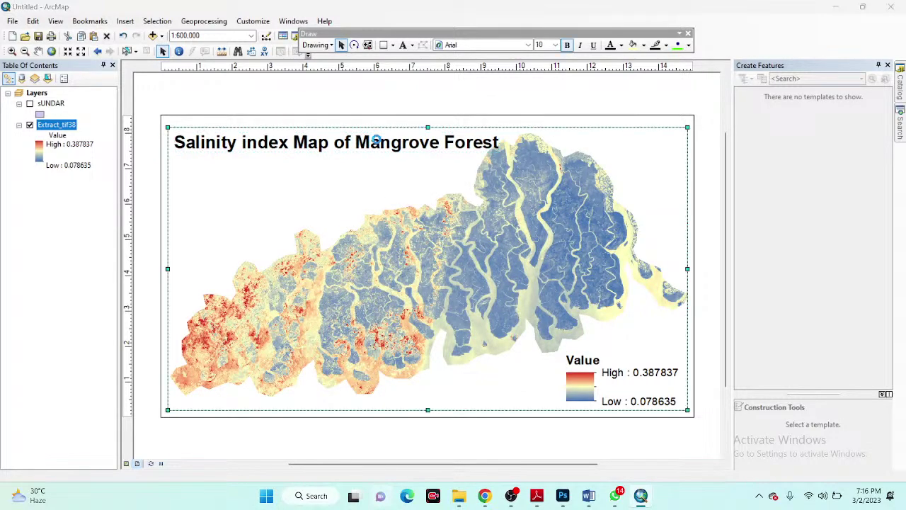
Set the map title's font size to 28
{"action": "double_click", "coordinate": [378, 143]}
{"action": "left_click", "coordinate": [516, 320]}
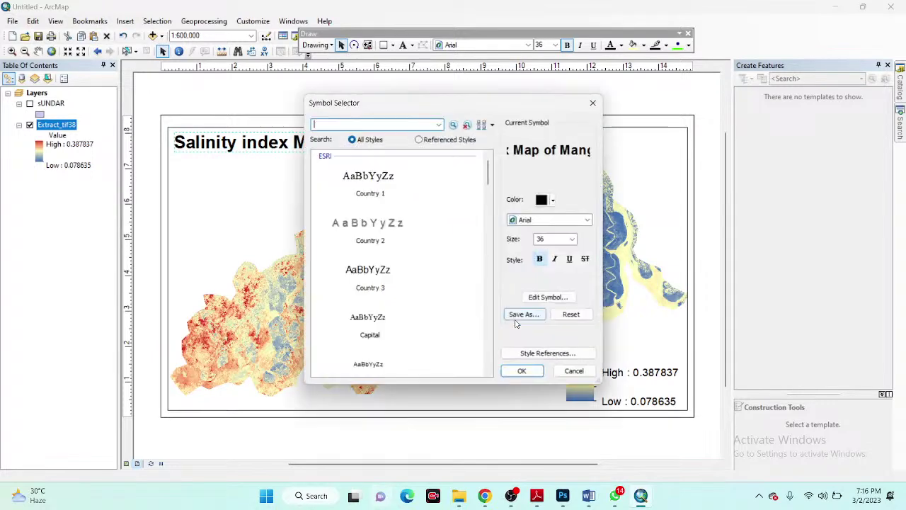
{"action": "left_click", "coordinate": [572, 240]}
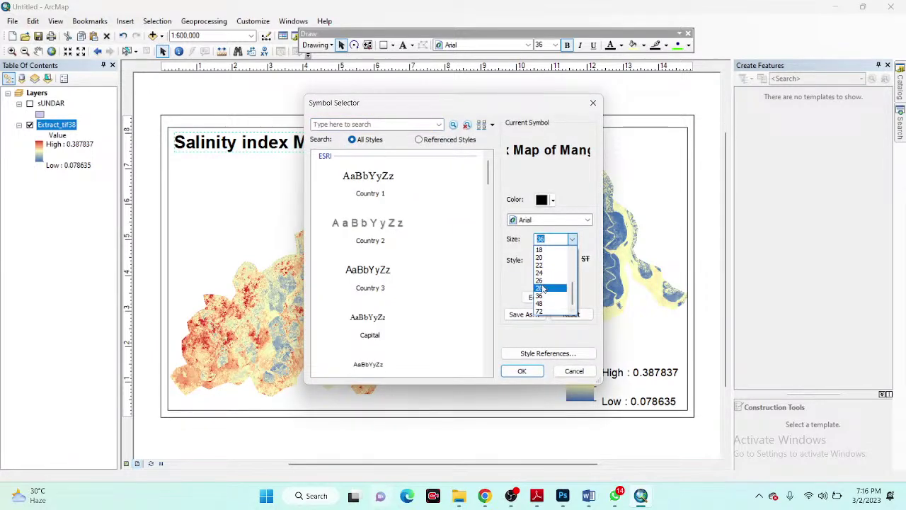
{"action": "left_click", "coordinate": [543, 288]}
{"action": "left_click", "coordinate": [524, 371]}
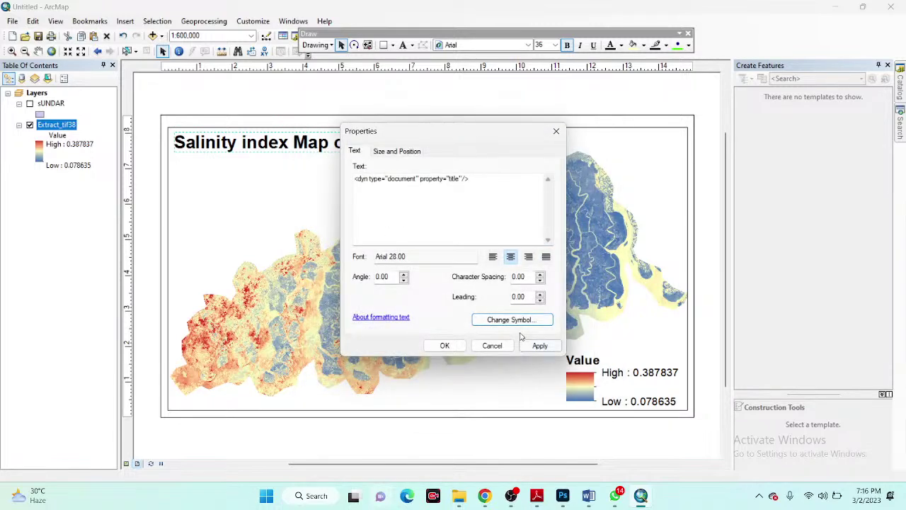
{"action": "left_click", "coordinate": [540, 346]}
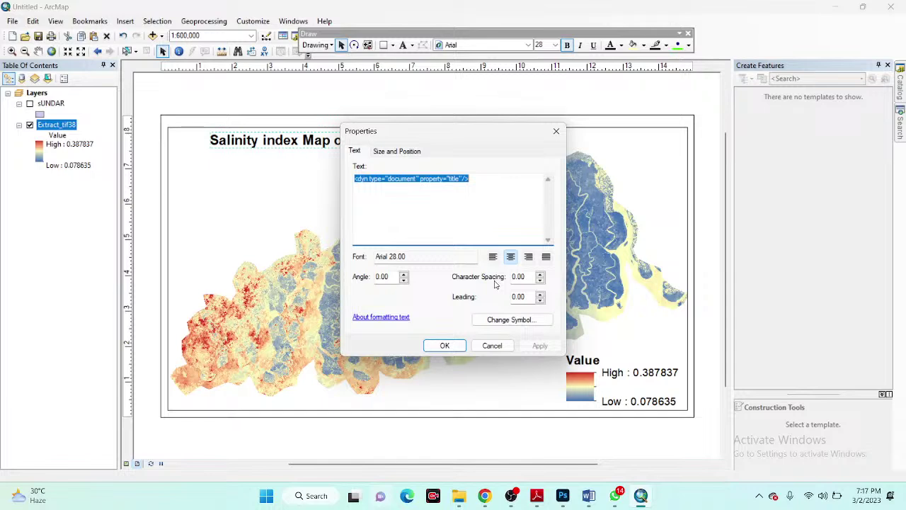
{"action": "left_click", "coordinate": [445, 346]}
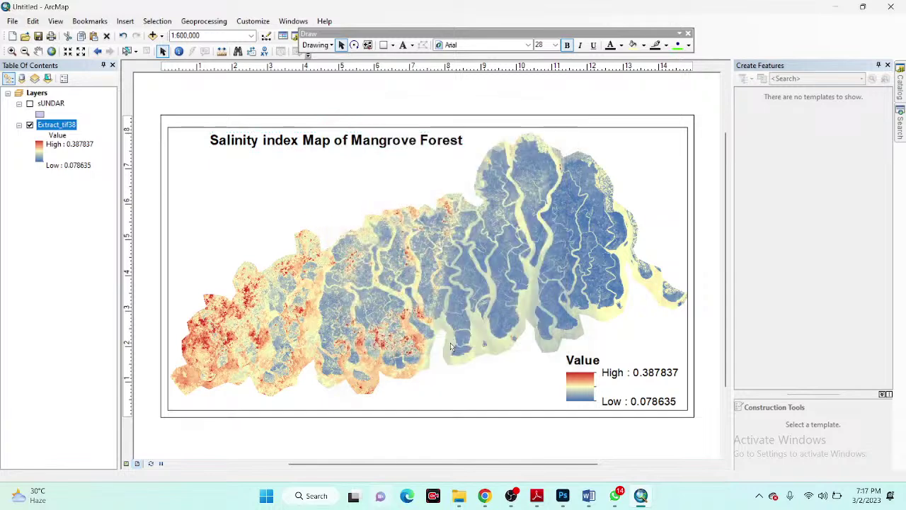
{"action": "left_click", "coordinate": [373, 192]}
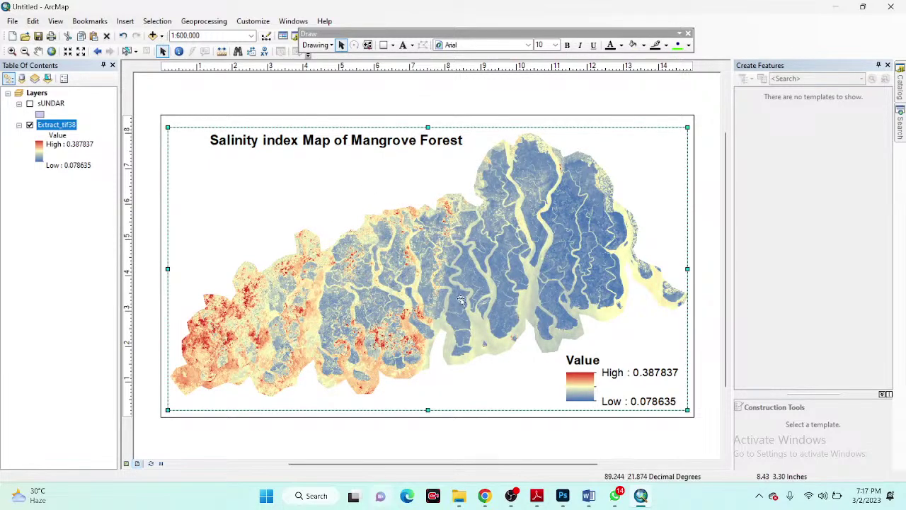
Insert the ESRI North 7 north arrow and place it, enlarged, in the upper right corner of the map frame
{"action": "left_click", "coordinate": [125, 21]}
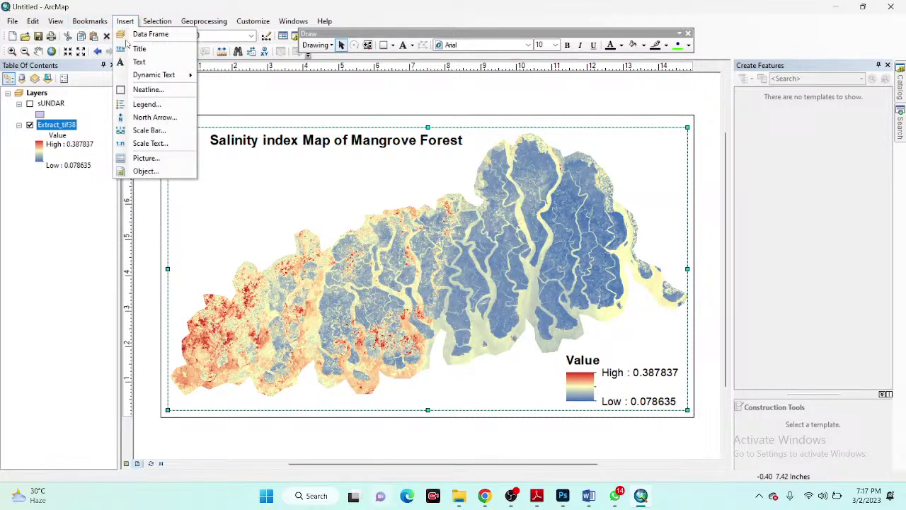
{"action": "left_click", "coordinate": [150, 117]}
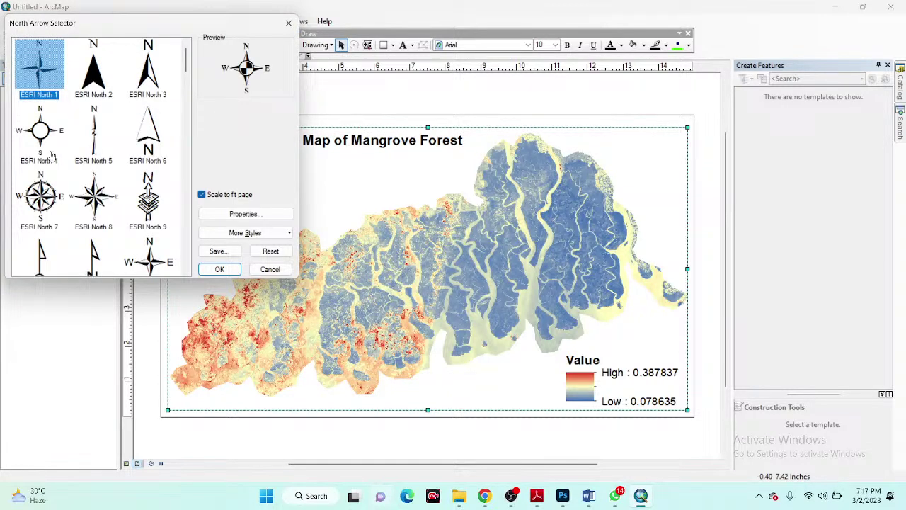
{"action": "left_click", "coordinate": [44, 221]}
{"action": "left_click", "coordinate": [216, 272]}
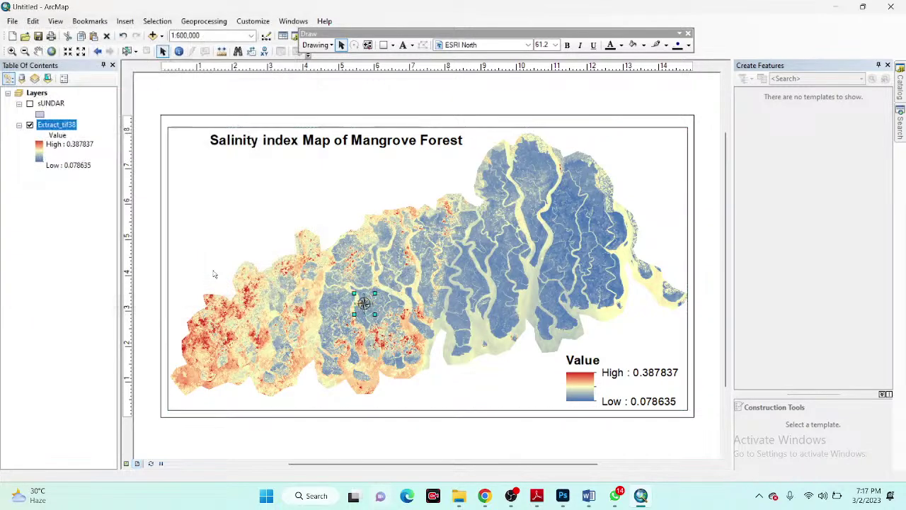
{"action": "left_click_drag", "start_coordinate": [370, 300], "coordinate": [659, 157]}
{"action": "left_click", "coordinate": [701, 163]}
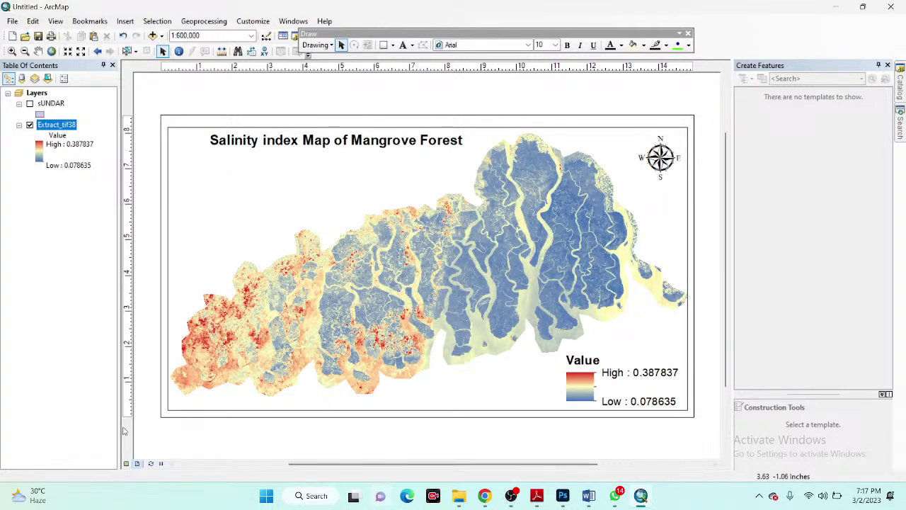
Add a graticule of meridians and parallels to the Layers data frame, keeping the wizard's default settings
{"action": "left_click", "coordinate": [216, 254]}
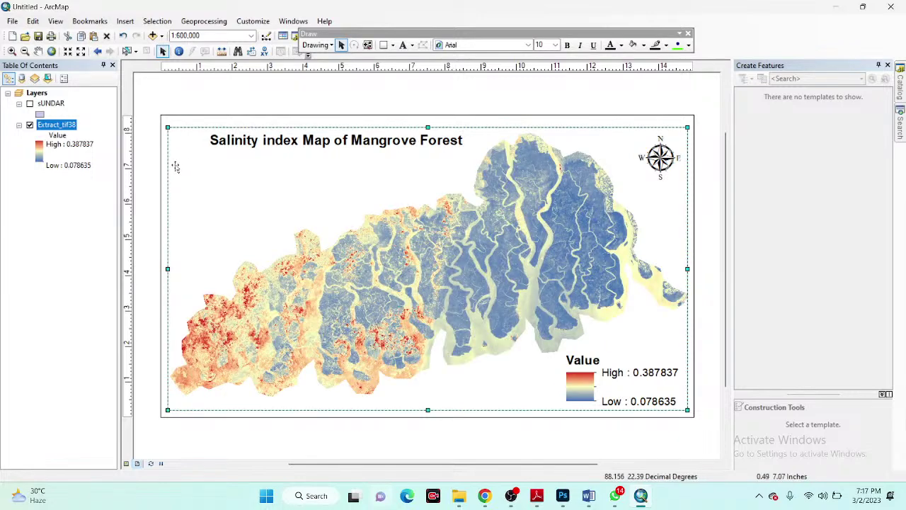
{"action": "right_click", "coordinate": [37, 95]}
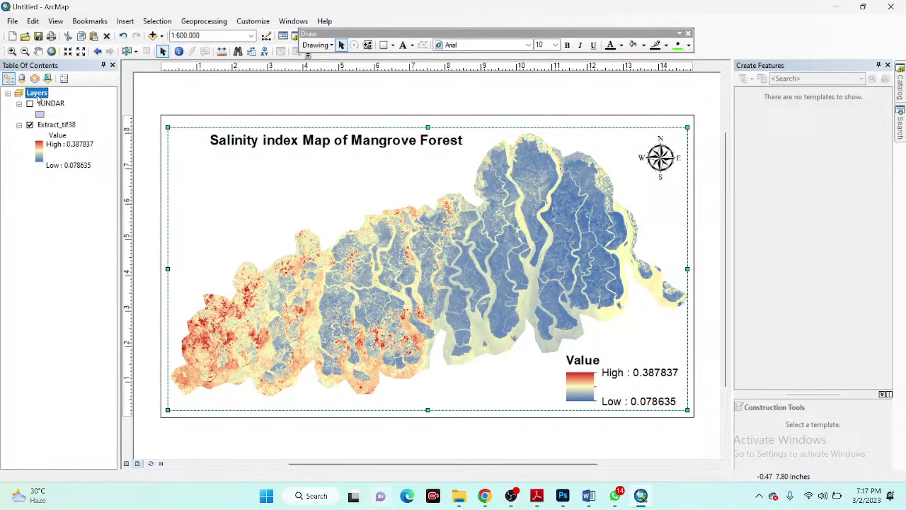
{"action": "left_click", "coordinate": [104, 349]}
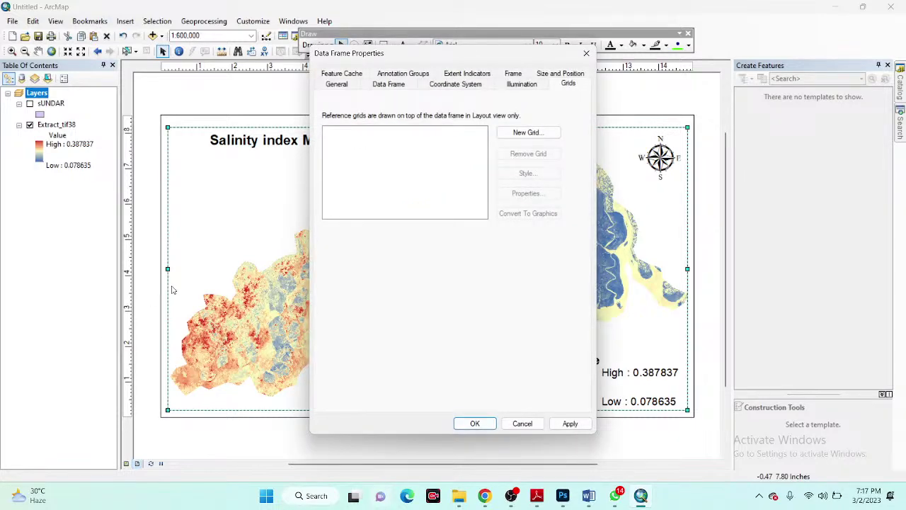
{"action": "left_click", "coordinate": [537, 132]}
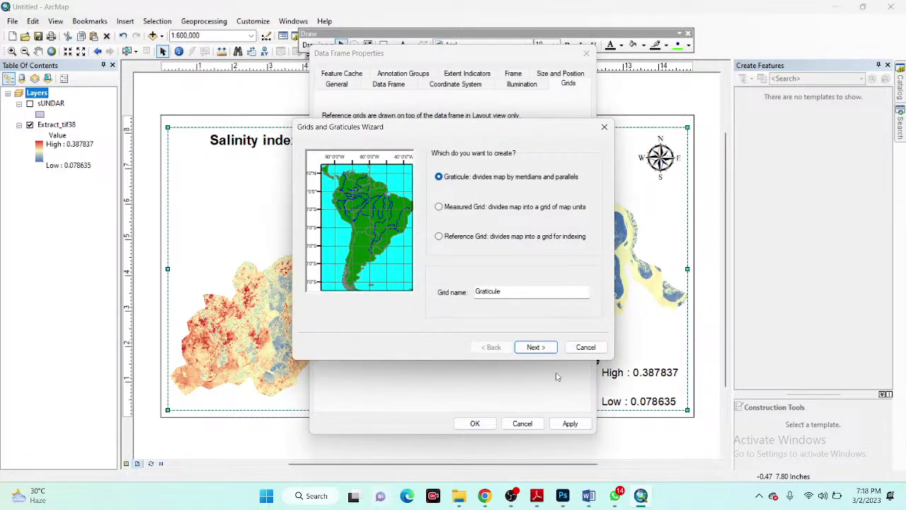
{"action": "left_click", "coordinate": [536, 347]}
{"action": "left_click", "coordinate": [536, 346]}
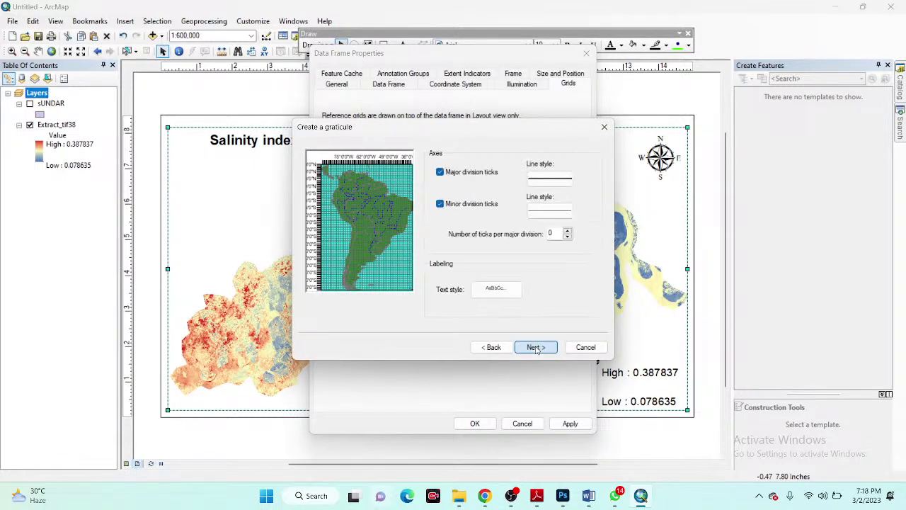
{"action": "left_click", "coordinate": [537, 347]}
Edit the graticule's axes so that both the major division ticks and the subdivision ticks display inside the data frame
{"action": "left_click", "coordinate": [526, 193]}
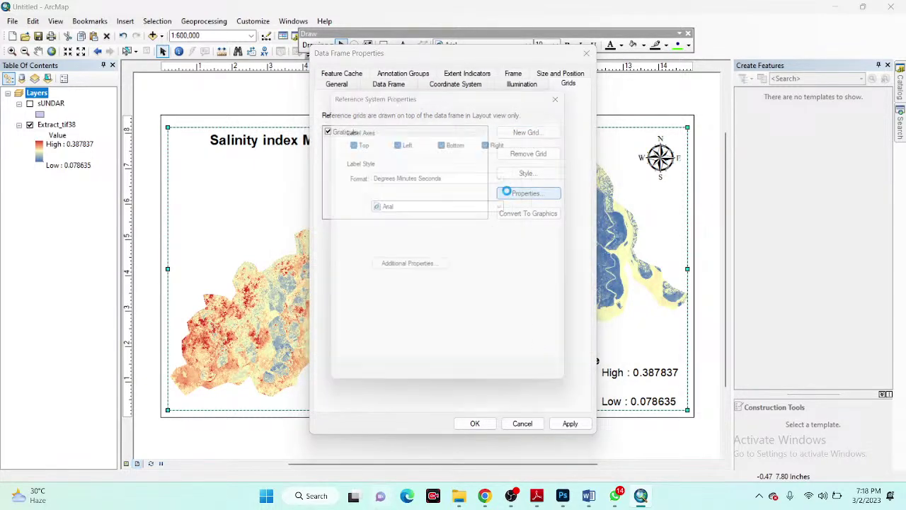
{"action": "left_click", "coordinate": [344, 112]}
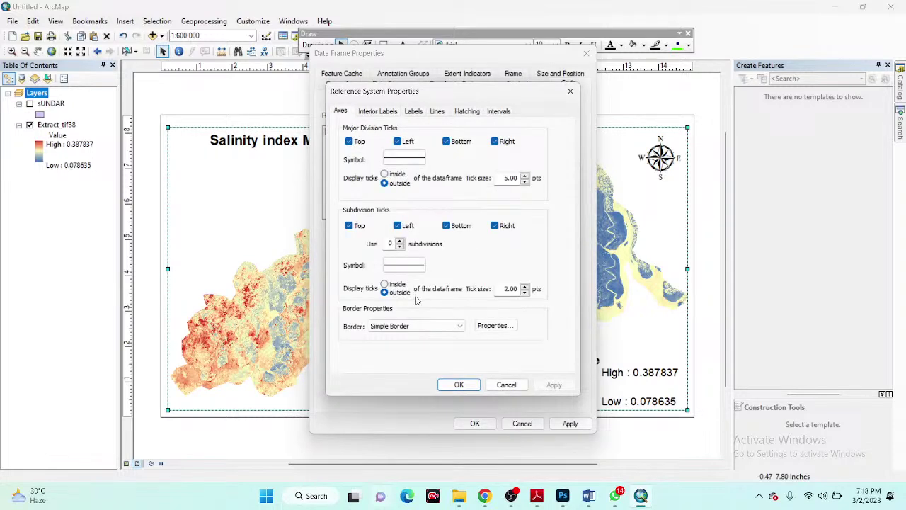
{"action": "left_click", "coordinate": [393, 283]}
{"action": "left_click", "coordinate": [385, 174]}
Set the graticule label size to 12 and orient the labels on the left and right axes vertically
{"action": "left_click", "coordinate": [376, 113]}
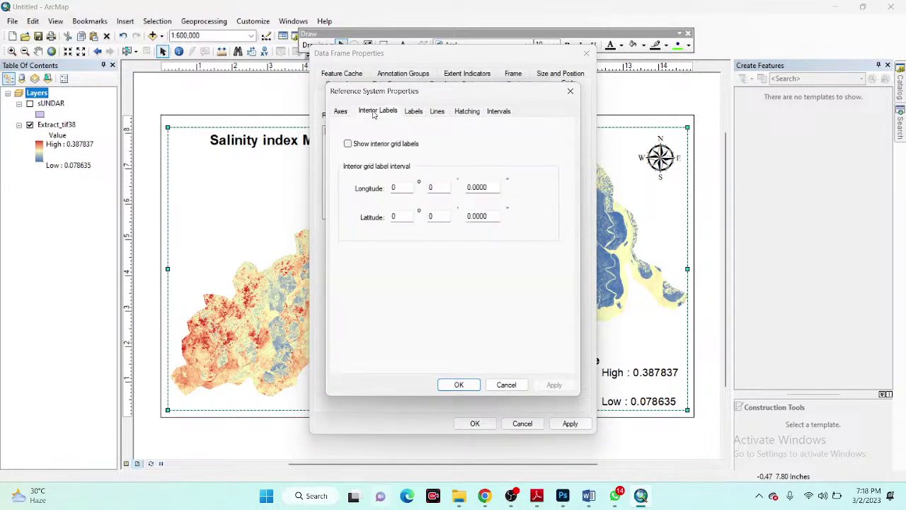
{"action": "left_click", "coordinate": [414, 111]}
{"action": "left_click", "coordinate": [407, 224]}
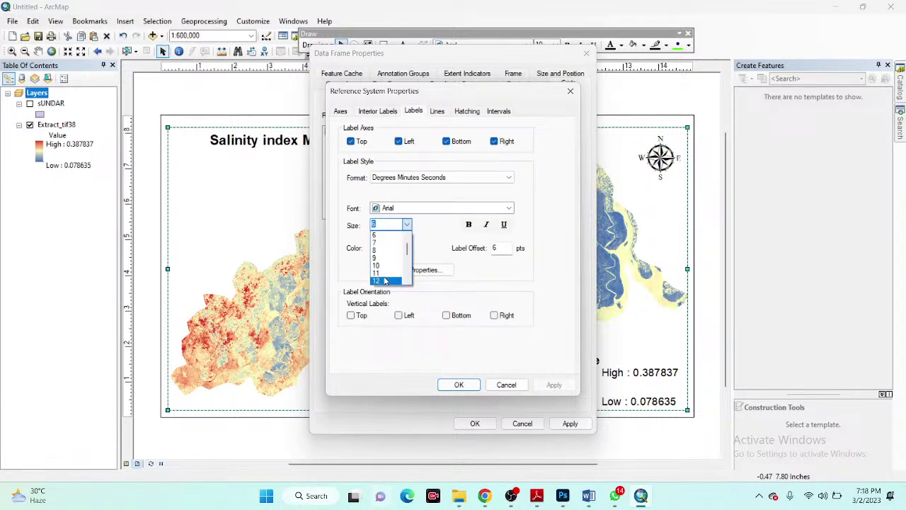
{"action": "left_click", "coordinate": [376, 280]}
{"action": "left_click", "coordinate": [399, 315]}
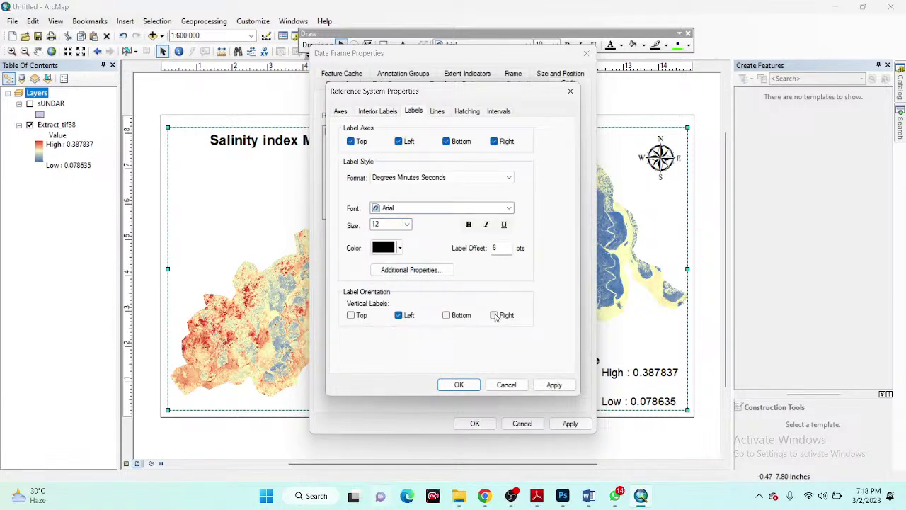
Set the graticule to show no lines or ticks across the map, keep the default intervals, and apply the grid to the data frame
{"action": "left_click", "coordinate": [437, 111]}
{"action": "left_click", "coordinate": [394, 170]}
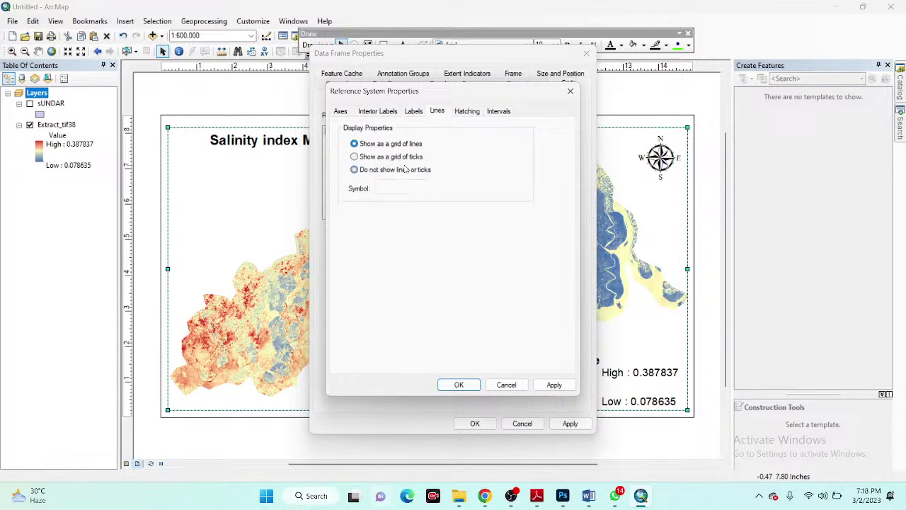
{"action": "left_click", "coordinate": [473, 112]}
{"action": "left_click", "coordinate": [500, 111]}
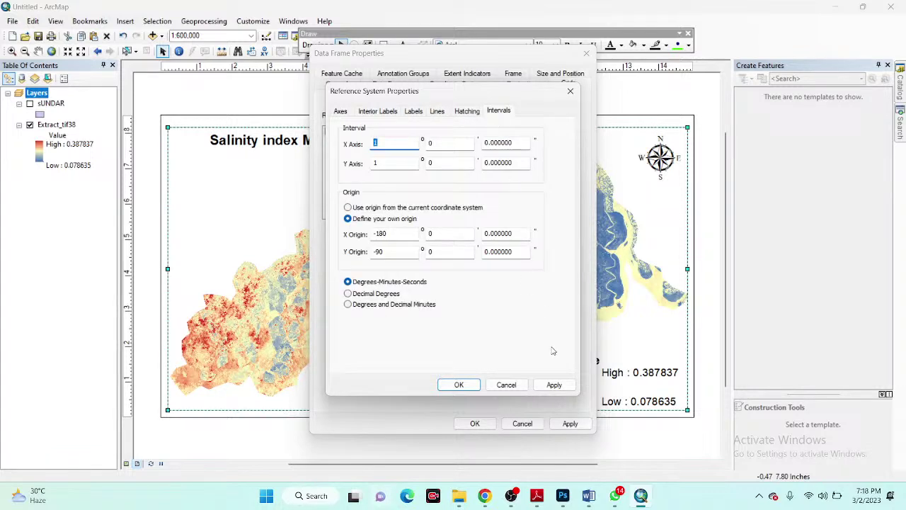
{"action": "left_click", "coordinate": [555, 386]}
{"action": "left_click", "coordinate": [460, 384]}
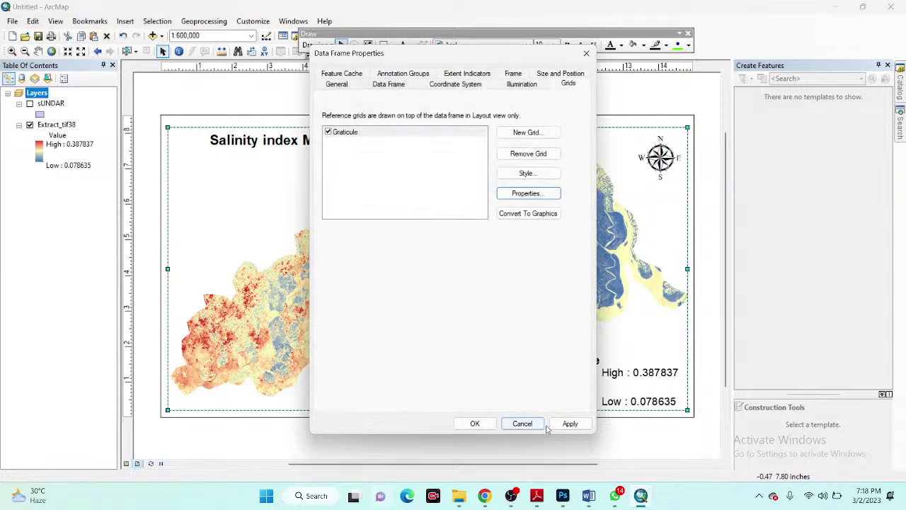
{"action": "left_click", "coordinate": [567, 424]}
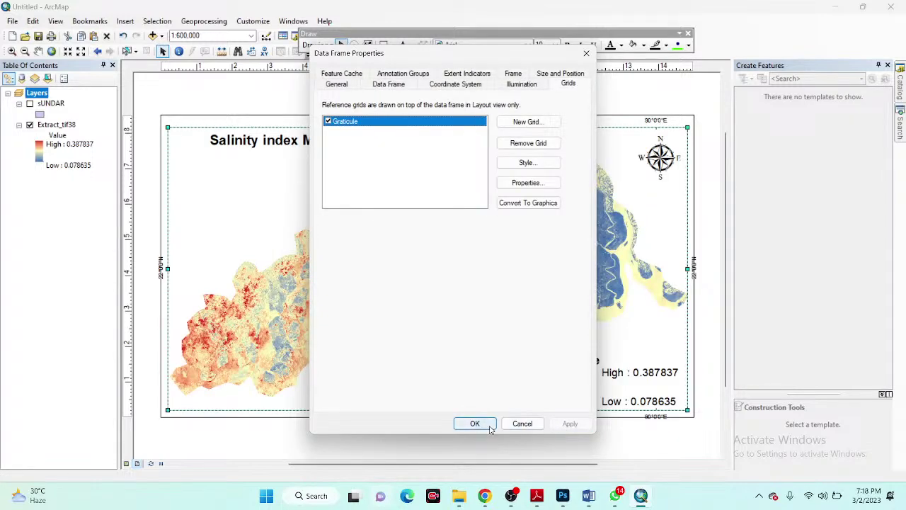
{"action": "left_click", "coordinate": [474, 423]}
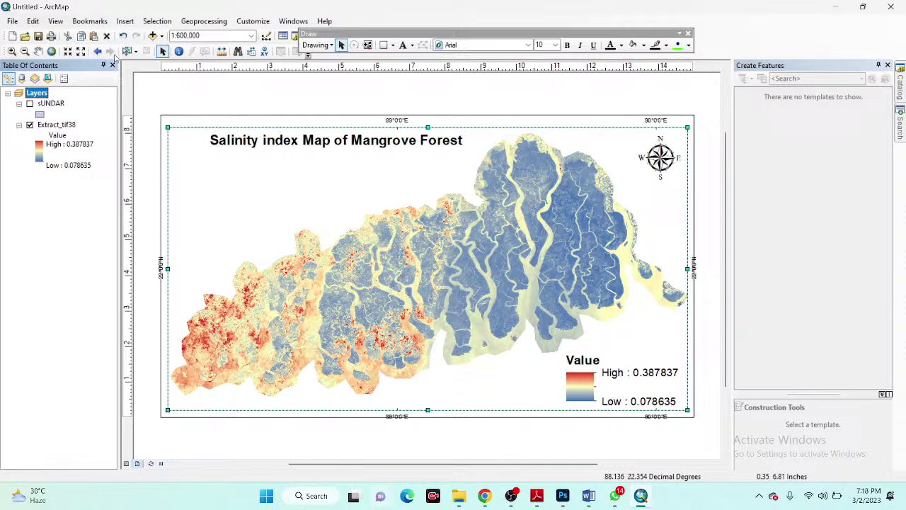
Move the Value legend to the empty area in the upper left of the map frame, below the title
{"action": "left_click", "coordinate": [573, 369]}
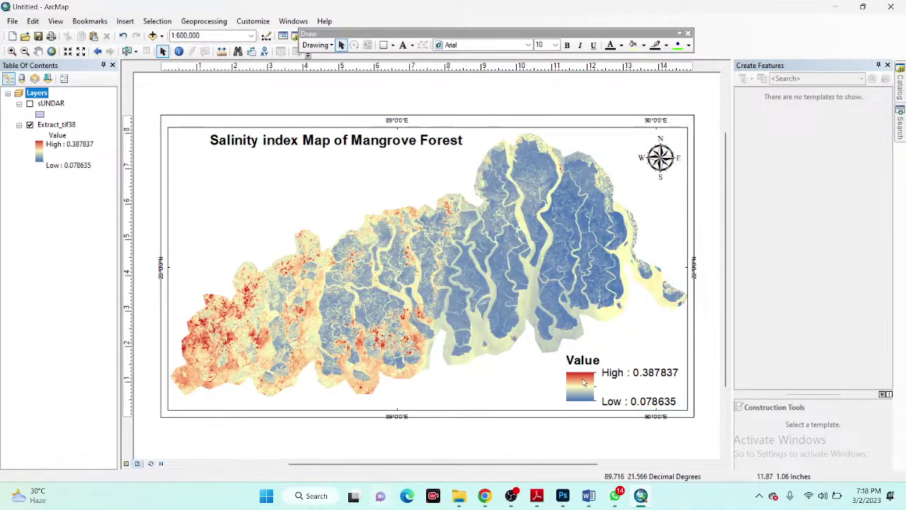
{"action": "left_click_drag", "start_coordinate": [581, 379], "coordinate": [199, 217]}
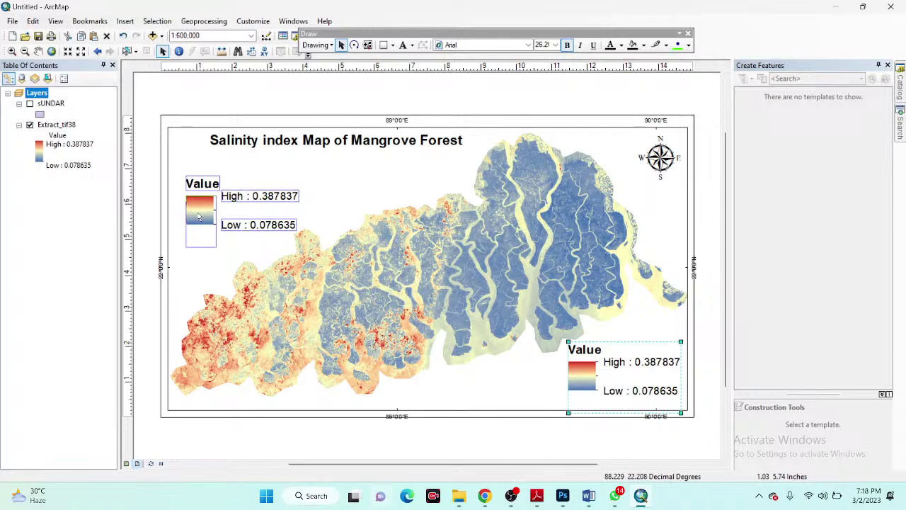
Shrink the data frame slightly at its lower, left and right edges to leave room for the graticule labels inside the page border
{"action": "left_click", "coordinate": [469, 398]}
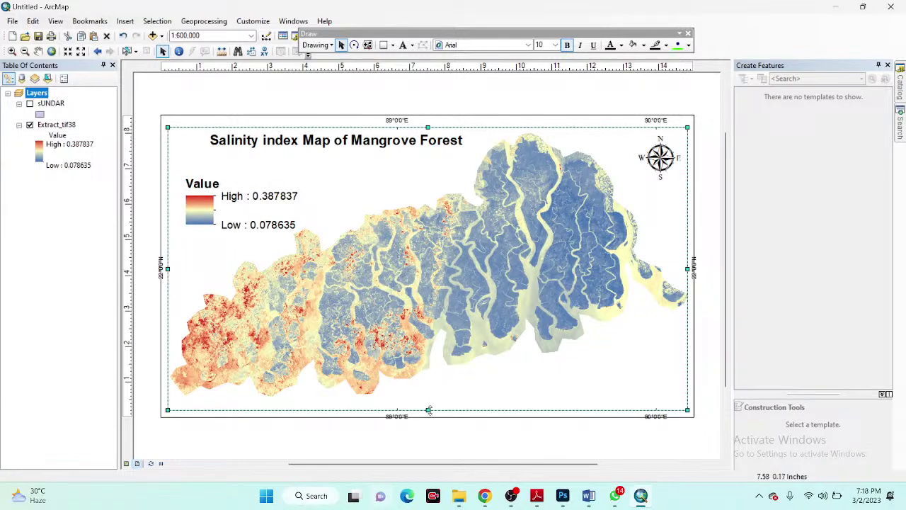
{"action": "left_click_drag", "start_coordinate": [428, 408], "coordinate": [427, 404]}
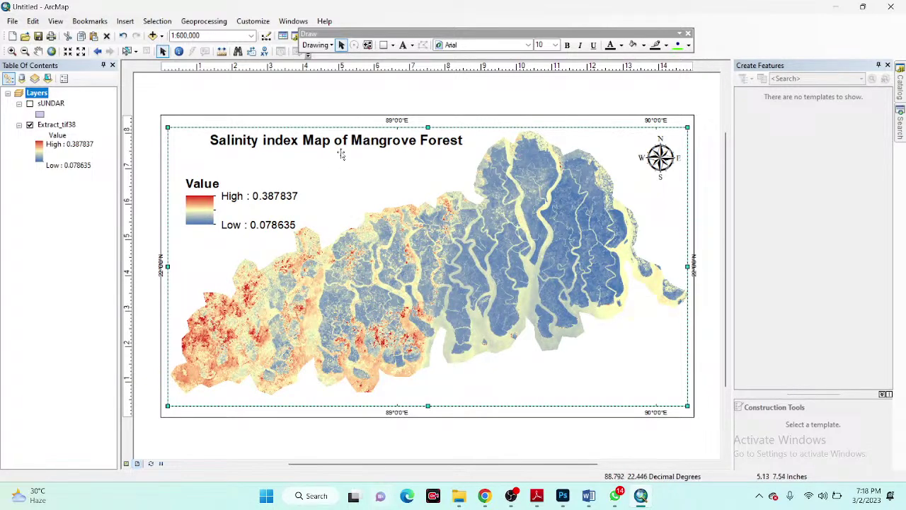
{"action": "left_click_drag", "start_coordinate": [167, 266], "coordinate": [172, 267]}
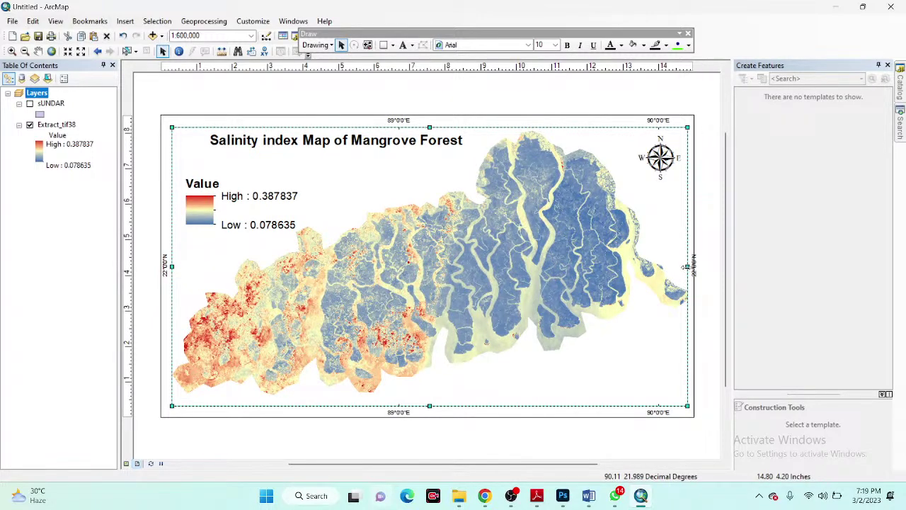
{"action": "left_click_drag", "start_coordinate": [686, 267], "coordinate": [684, 269]}
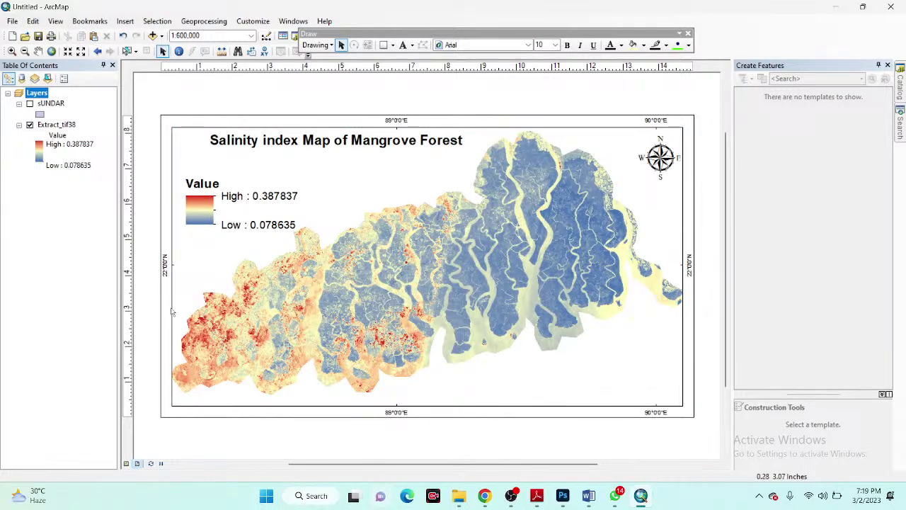
Add the Topographic basemap beneath the salinity raster
{"action": "left_click", "coordinate": [162, 36]}
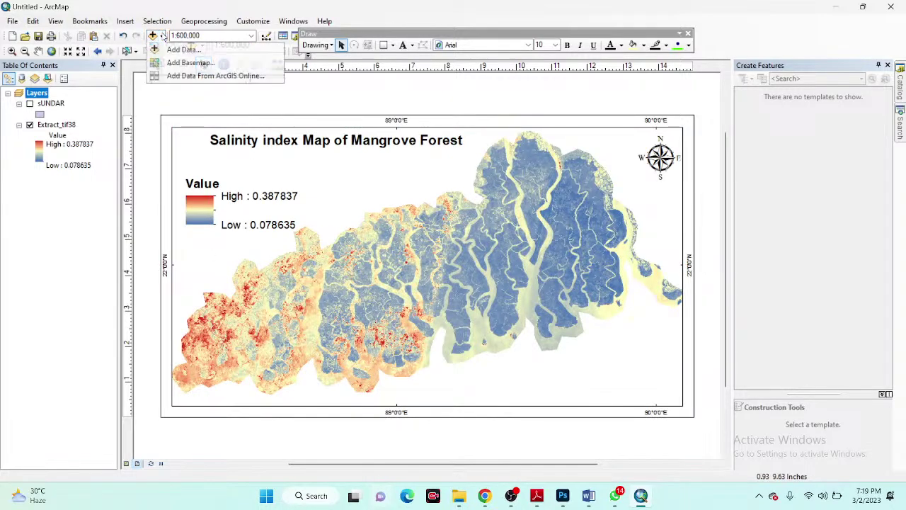
{"action": "left_click", "coordinate": [179, 63]}
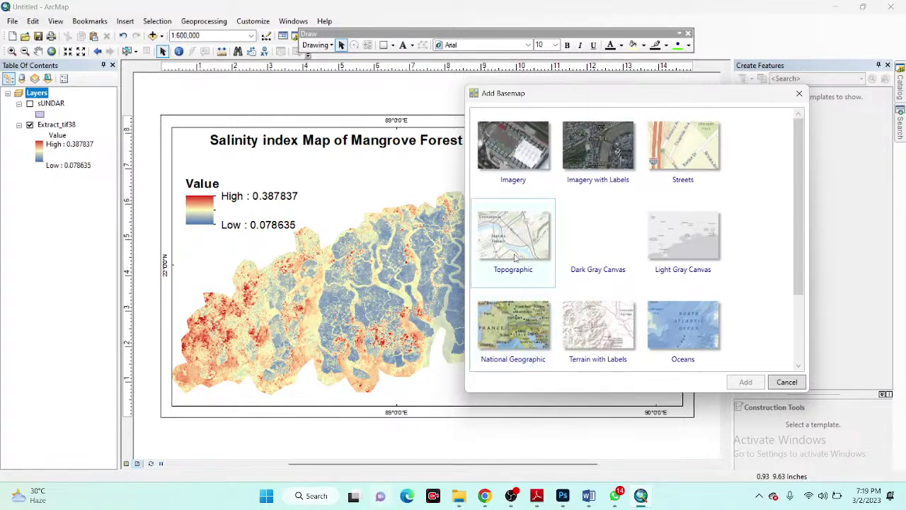
{"action": "left_click", "coordinate": [518, 248]}
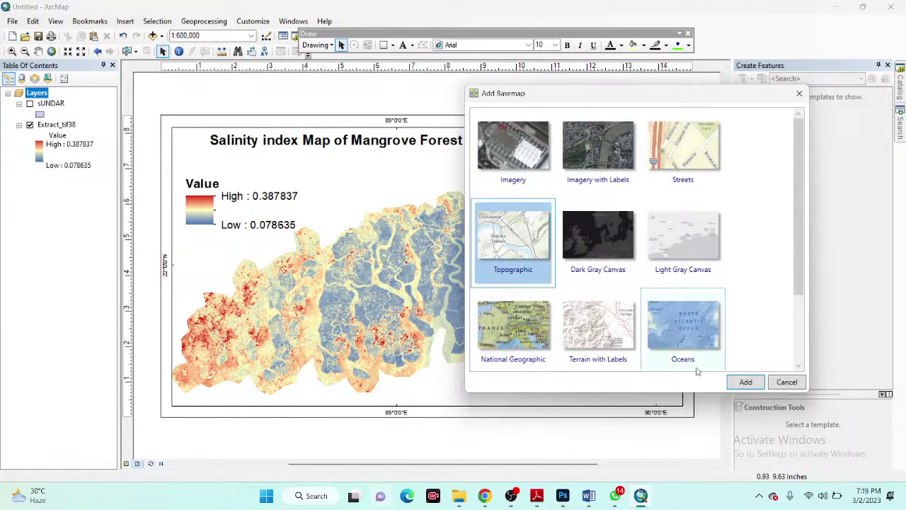
{"action": "left_click", "coordinate": [744, 381]}
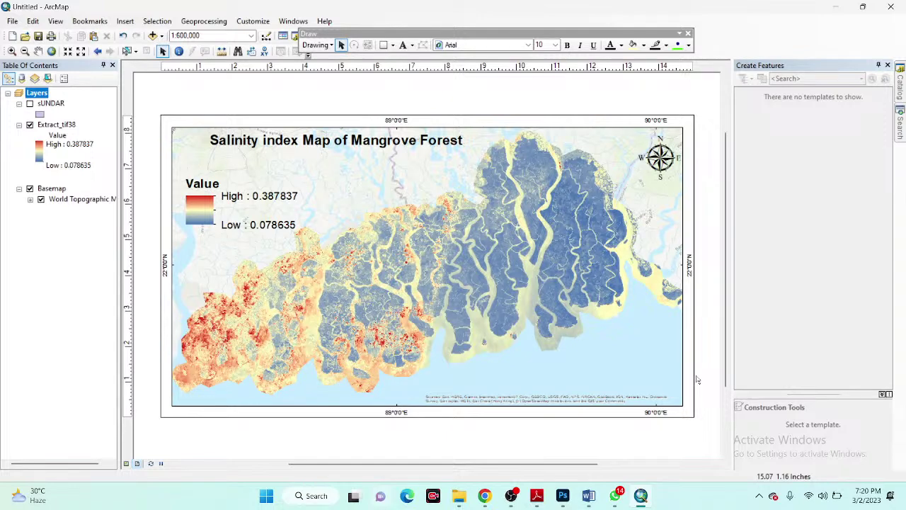
Switch to Chrome and compare the Earth Engine salinity layer with the spectral salinity indices table in the ResearchGate paper
{"action": "mouse_move", "coordinate": [483, 497]}
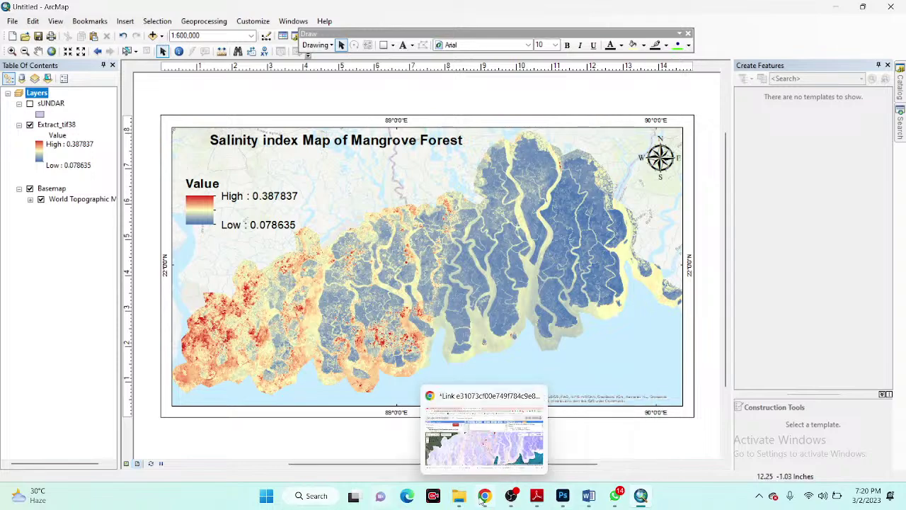
{"action": "left_click", "coordinate": [484, 460]}
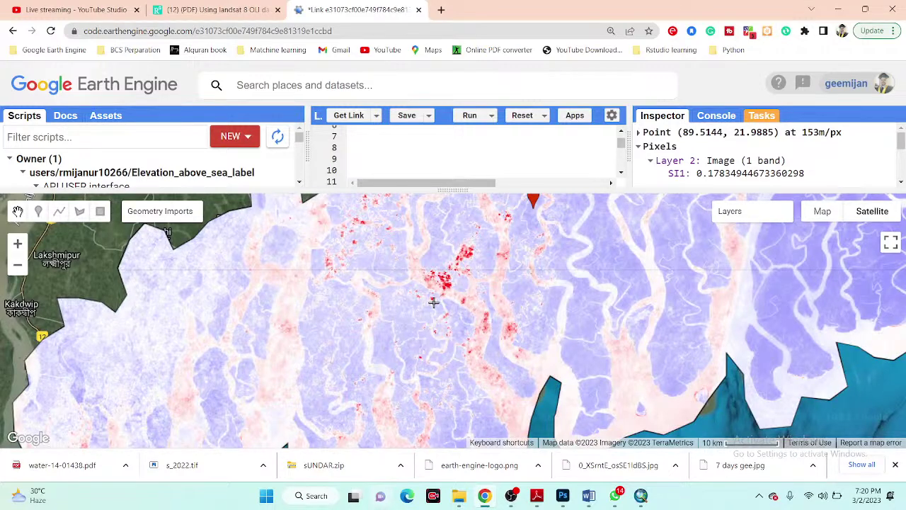
{"action": "left_click", "coordinate": [199, 10]}
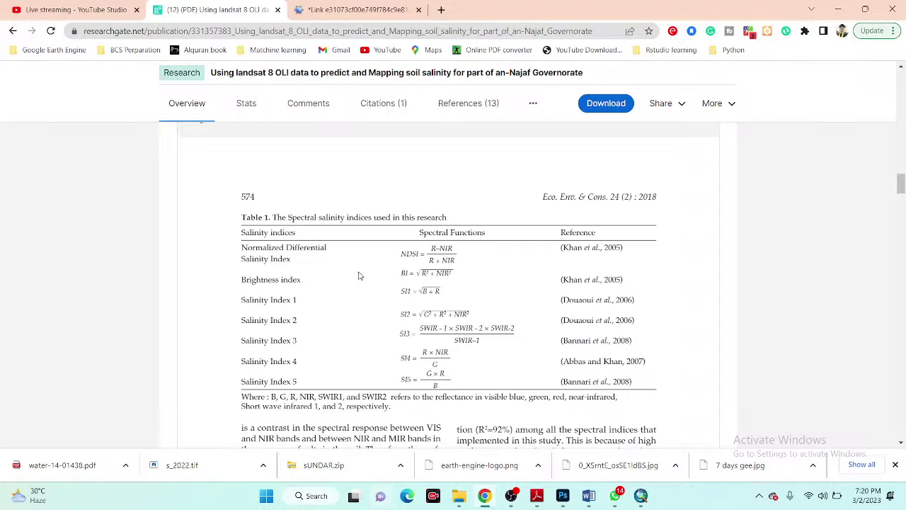
{"action": "left_click", "coordinate": [357, 10]}
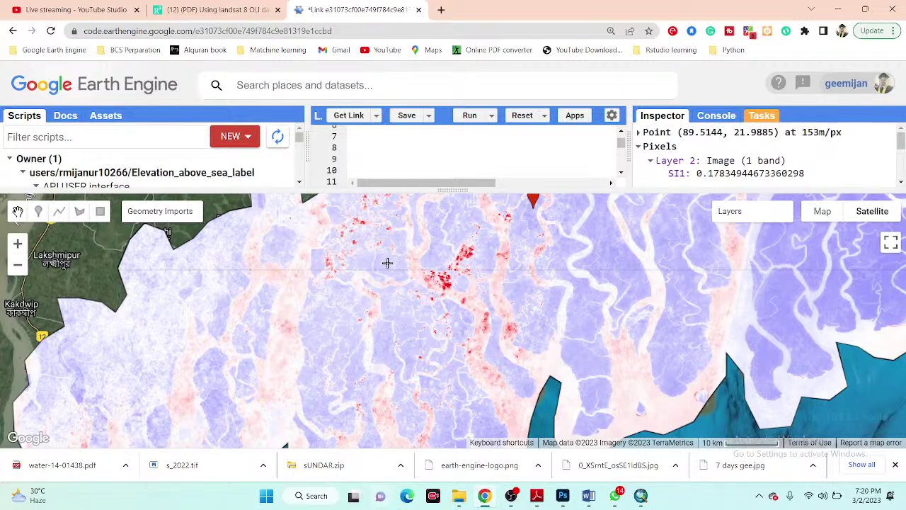
{"action": "left_click", "coordinate": [514, 499]}
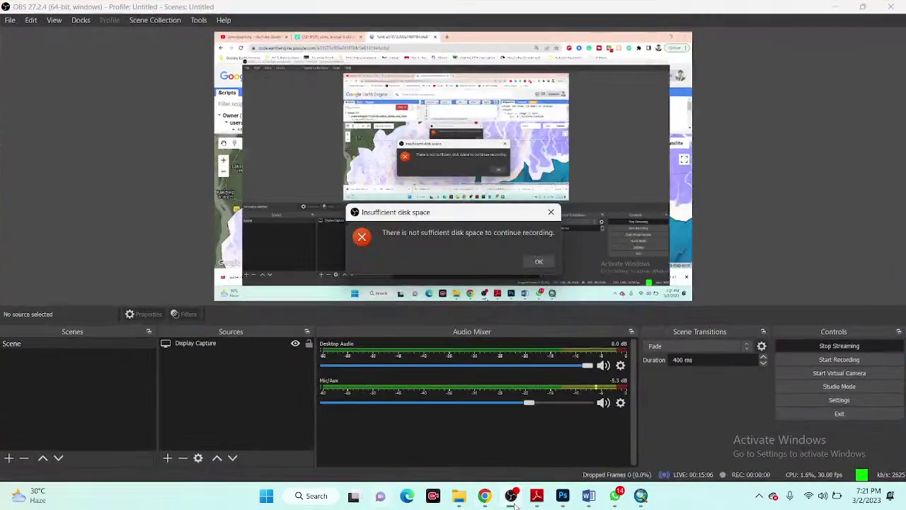